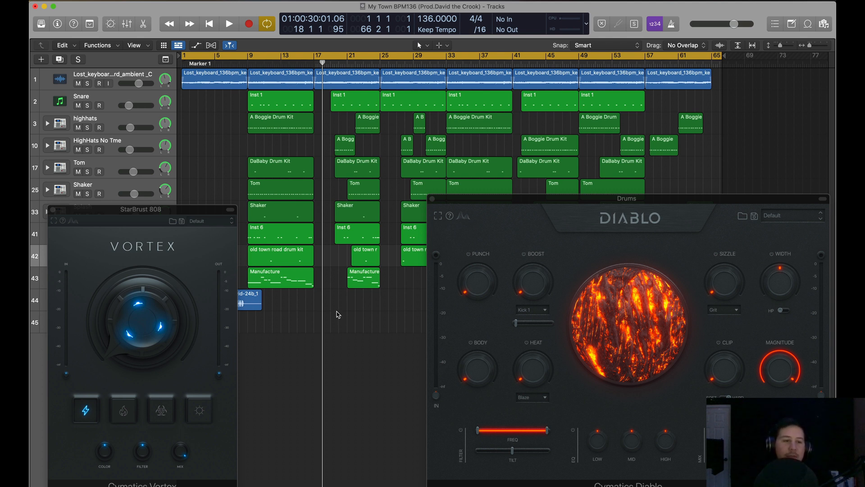
Play back a section of the arrangement to hear the drums and 808 with Diablo and Vortex
key(space)
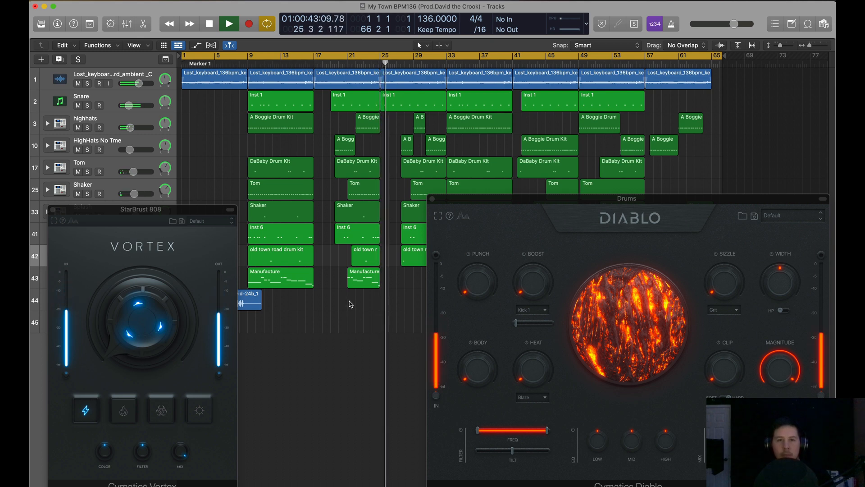
key(space)
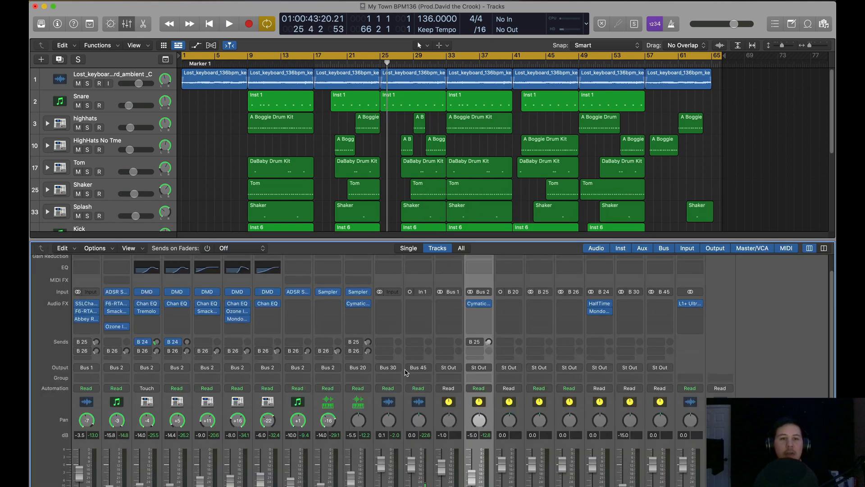
Look over the mixer's channel strips and shrink the mixer so that all the tracks are in view
scroll(330, 347, down, 4)
scroll(210, 347, up, 5)
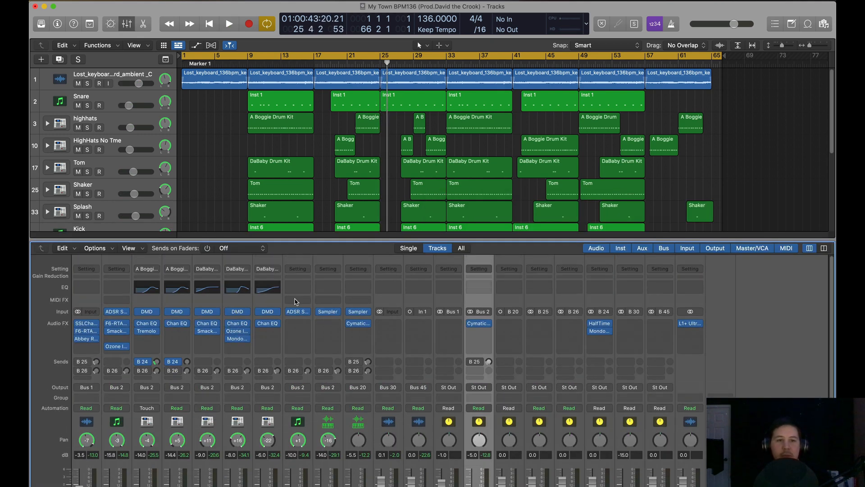
drag(666, 234, 586, 427)
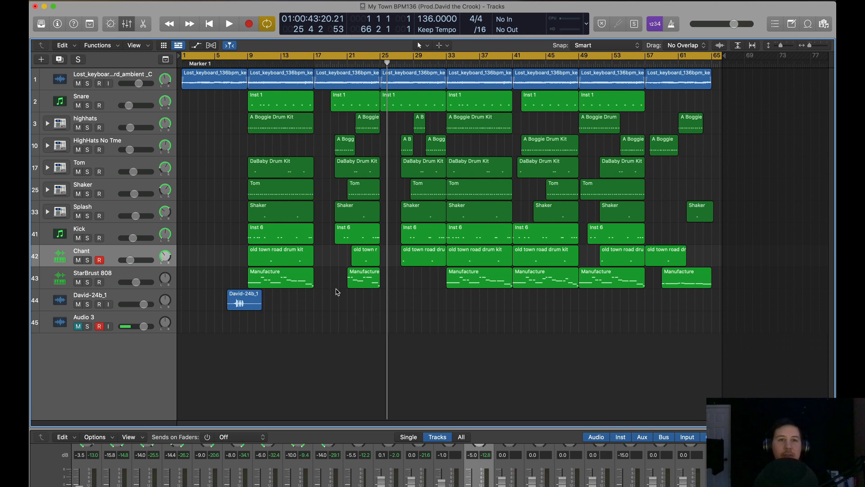
Browse the factory presets of the Diablo plug-in on the Drums bus without loading one
click(575, 155)
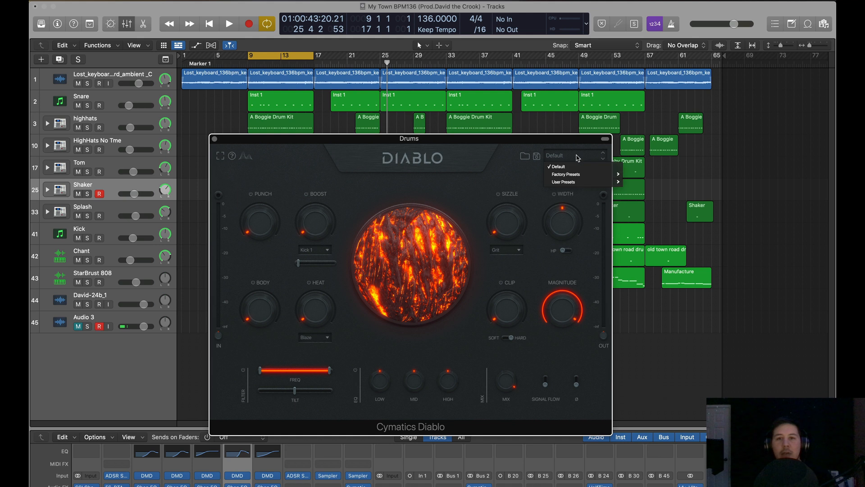
mouse_move(584, 181)
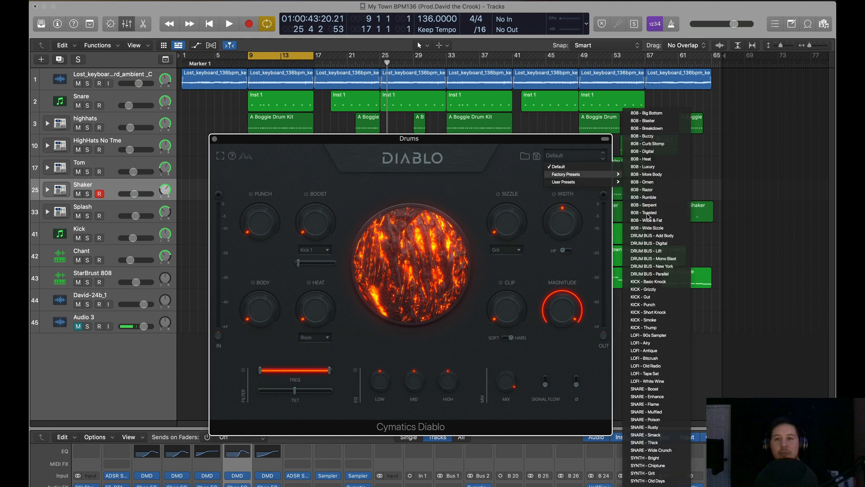
click(515, 139)
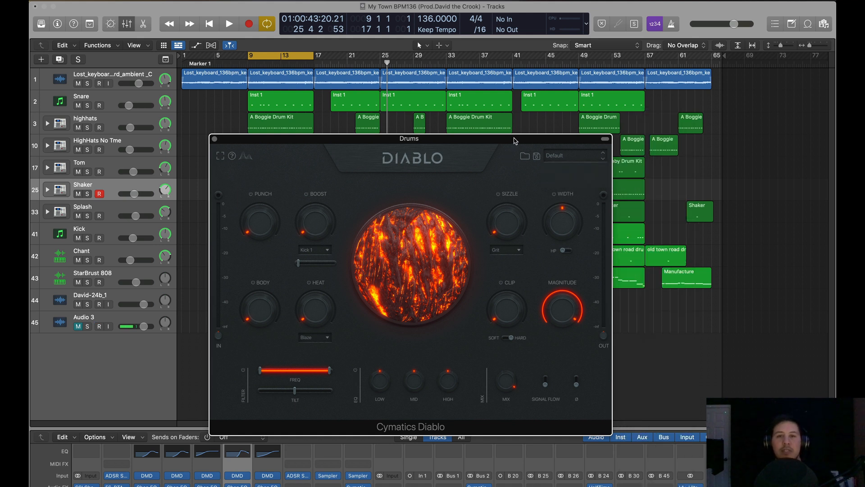
Play the bar 9 to 17 loop and load Diablo's factory preset DRUM BUS - Add Body
drag(515, 139, 580, 131)
key(space)
click(631, 154)
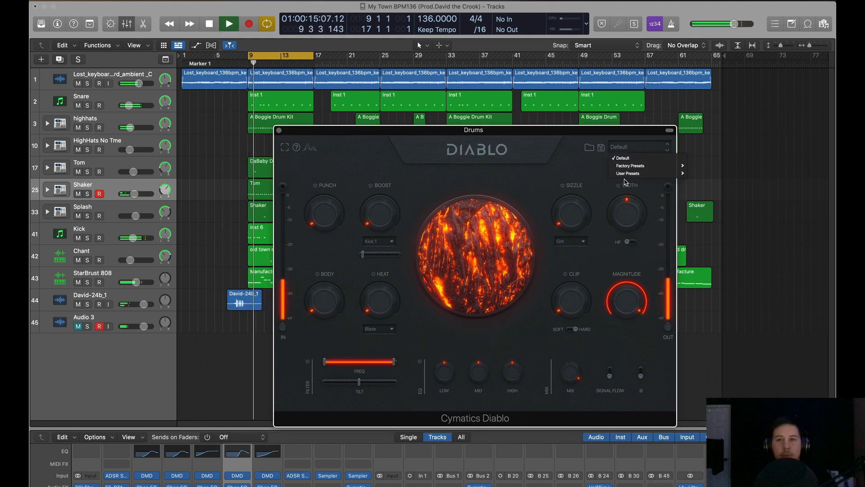
mouse_move(648, 166)
click(723, 234)
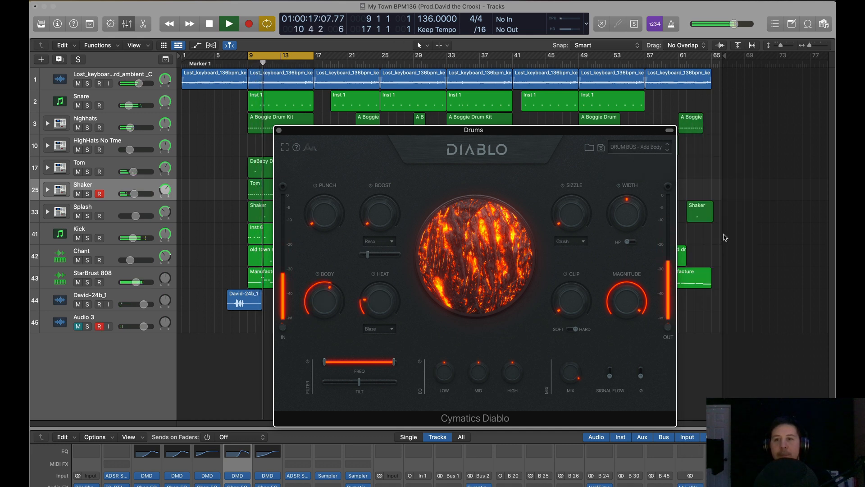
Audition the DRUM BUS - Digital and DRUM BUS - Lift factory presets in Diablo while the loop plays
click(656, 150)
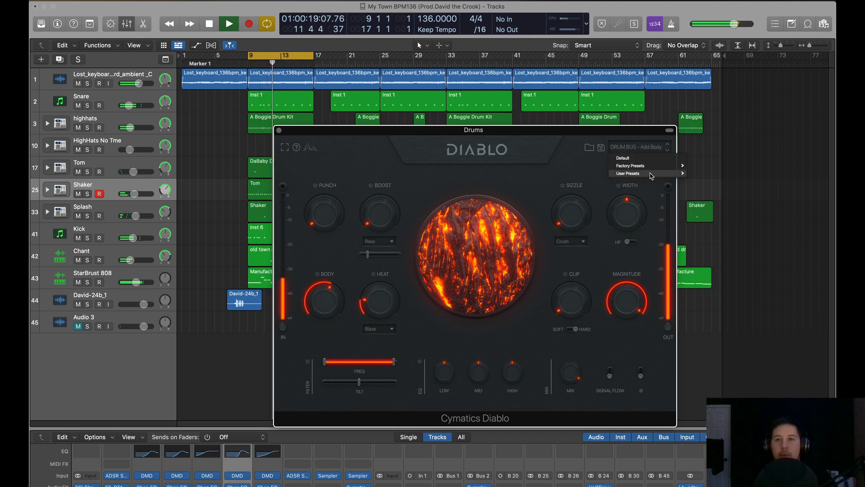
mouse_move(651, 167)
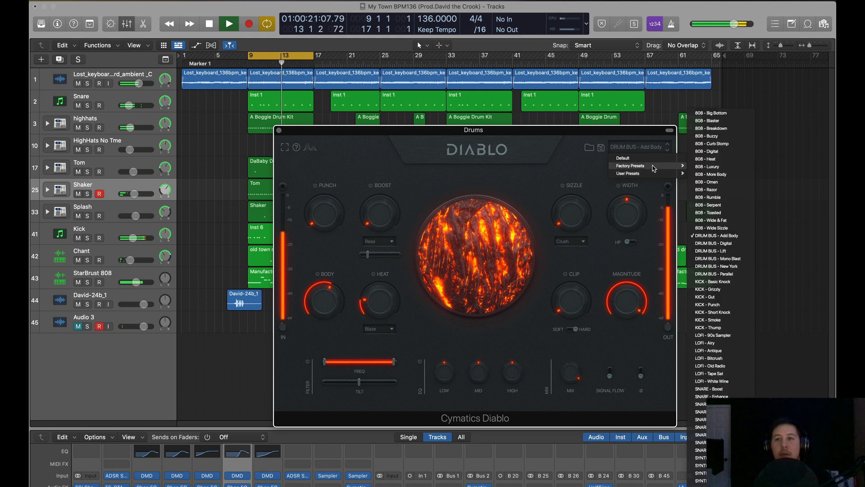
click(737, 246)
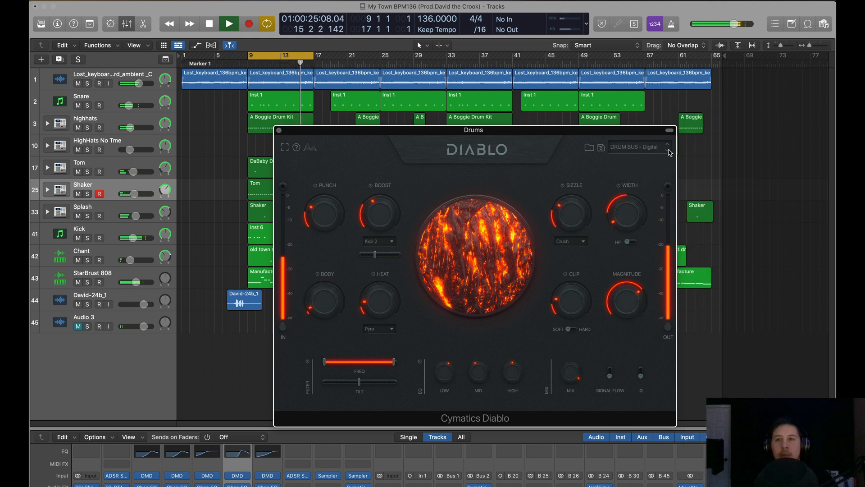
click(655, 150)
mouse_move(653, 165)
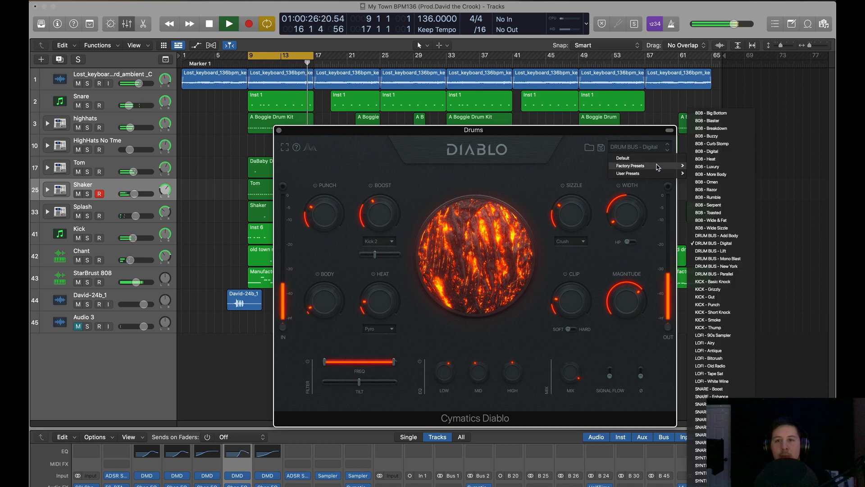
click(723, 252)
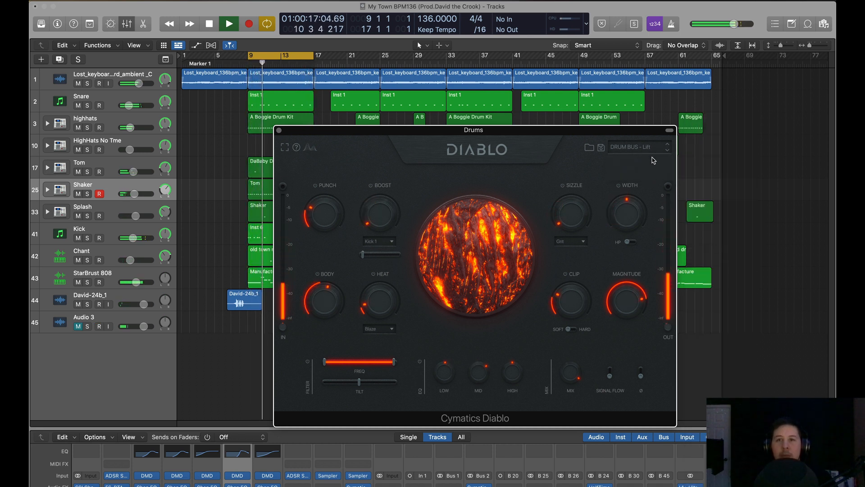
Audition the DRUM BUS - Mono Blast and DRUM BUS - New York factory presets on the playing drums
click(652, 151)
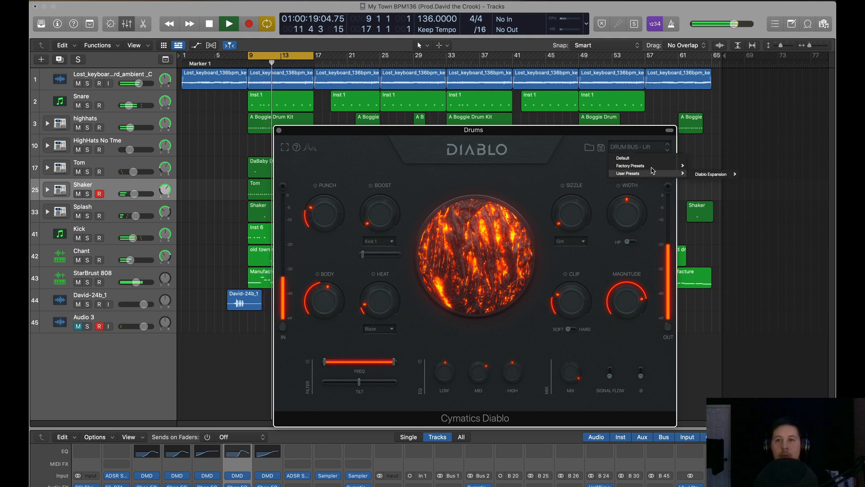
mouse_move(653, 166)
click(718, 258)
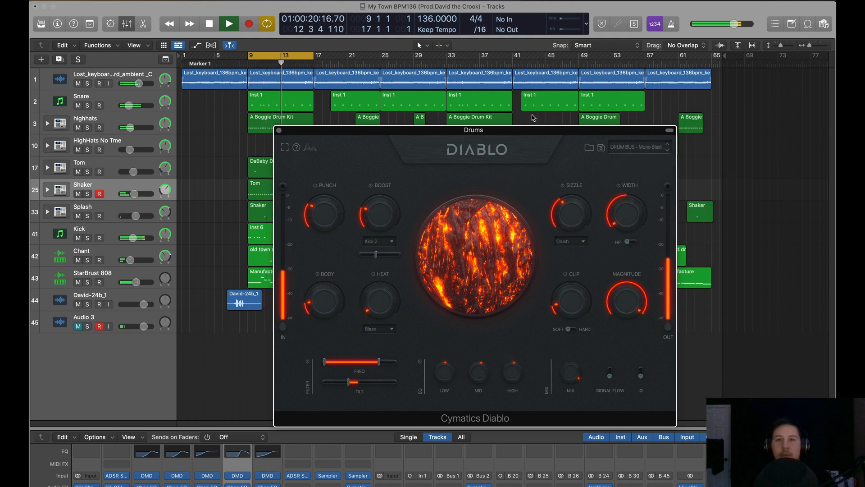
drag(541, 133, 542, 106)
click(636, 118)
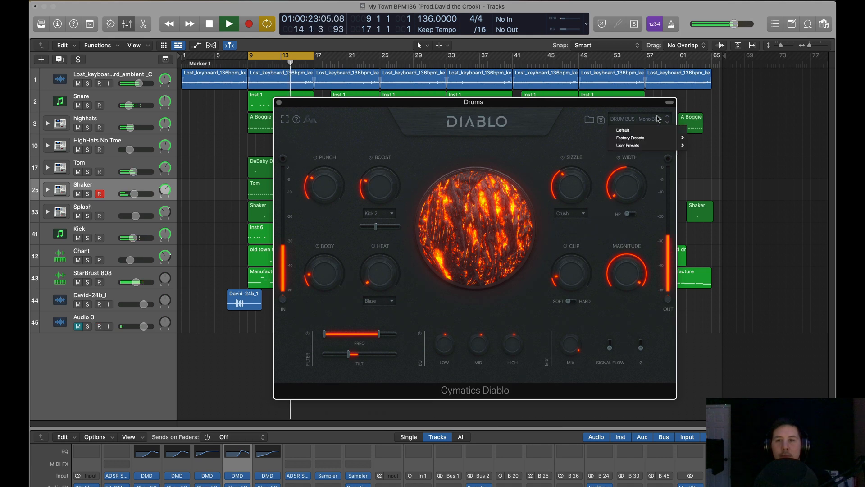
mouse_move(661, 141)
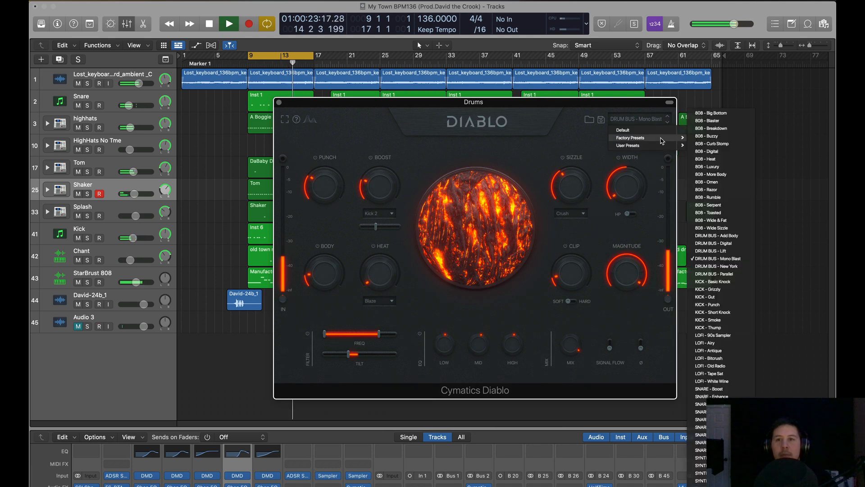
click(744, 267)
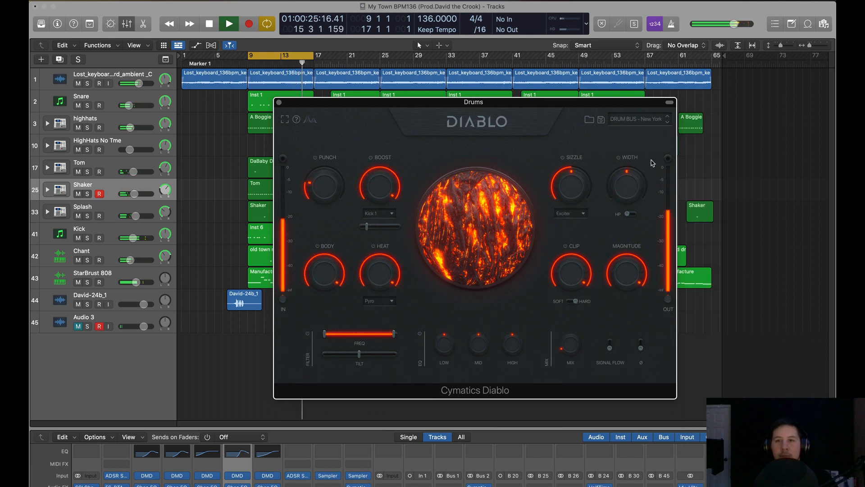
Audition the DRUM BUS - Parallel and 808 - Wide & Fat factory presets on the playing drums
click(650, 119)
mouse_move(644, 145)
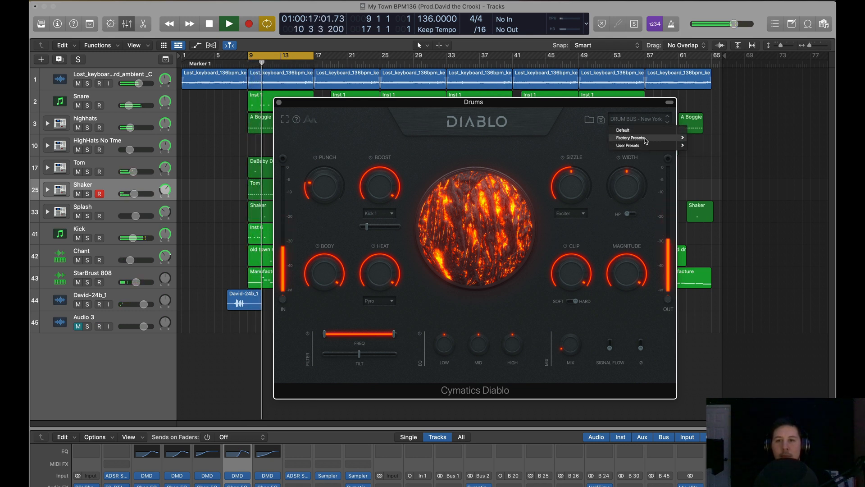
click(712, 274)
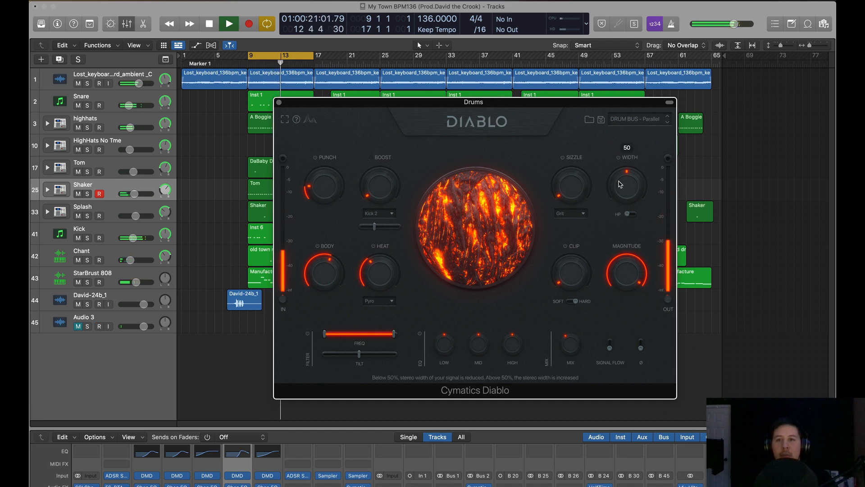
click(635, 119)
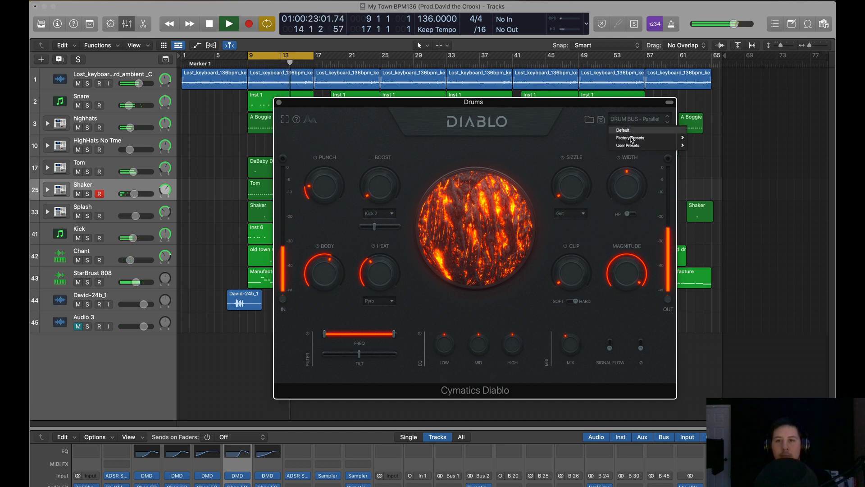
mouse_move(632, 139)
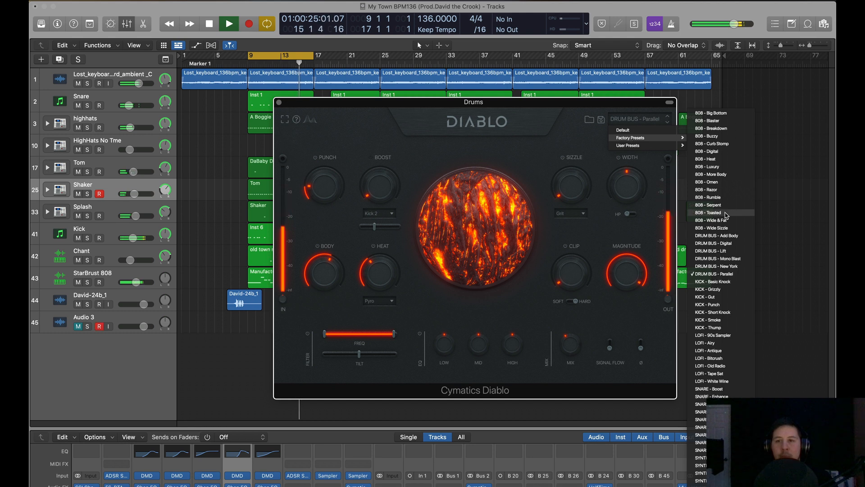
click(728, 223)
Reload the DRUM BUS - Add Body factory preset in Diablo and listen to it in the loop
click(652, 122)
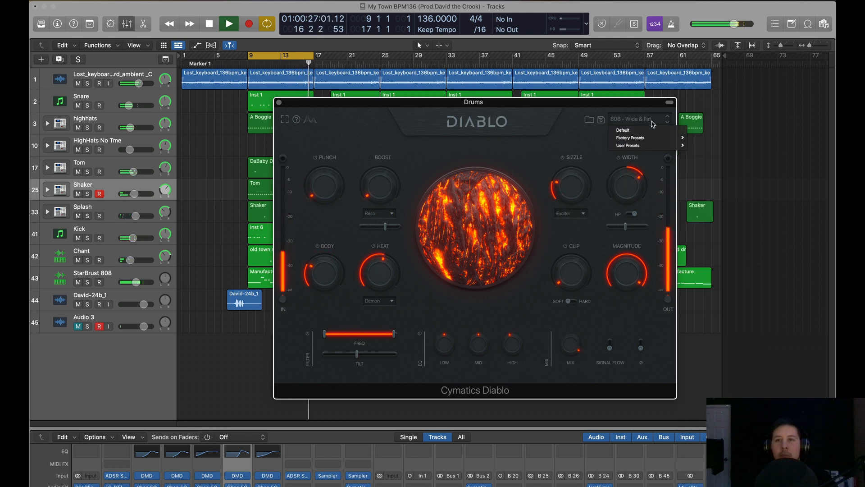
mouse_move(656, 139)
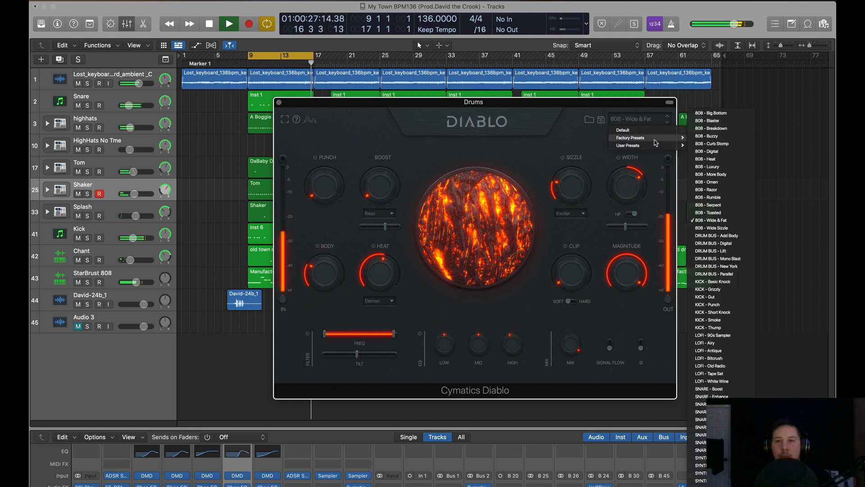
click(716, 236)
click(643, 121)
mouse_move(653, 138)
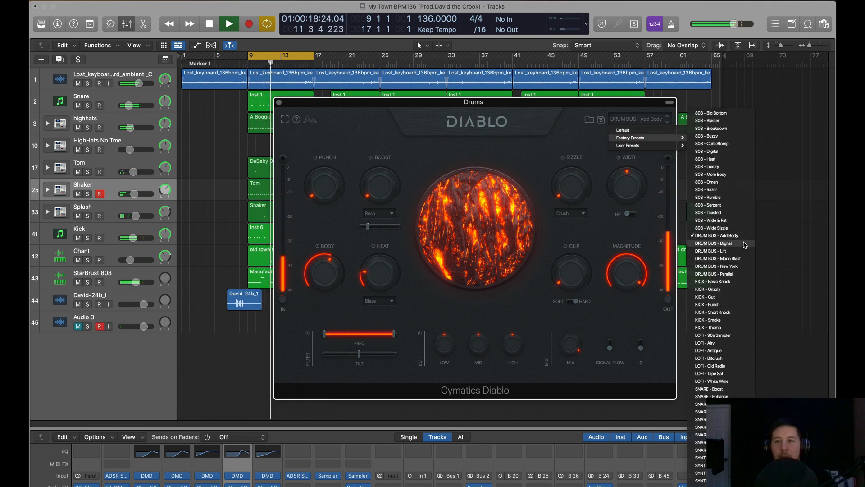
click(601, 209)
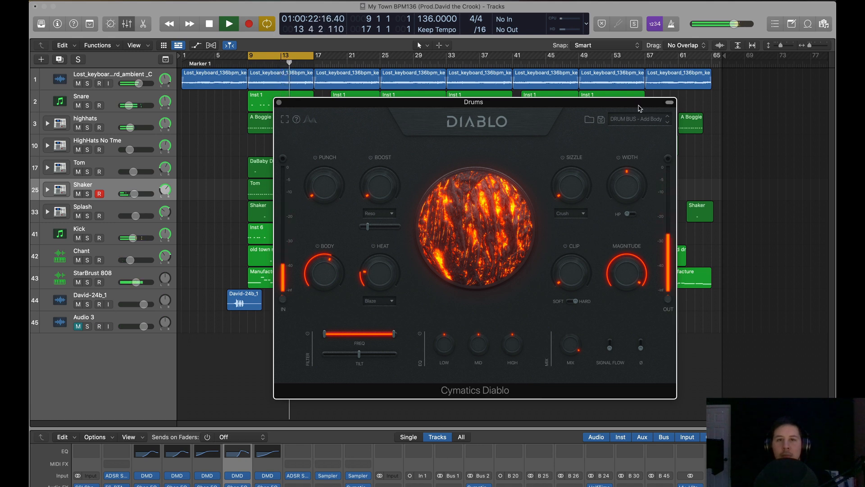
Reveal Diablo's plug-in header controls and, with playback stopped, reset the plug-in to its Default preset
click(669, 102)
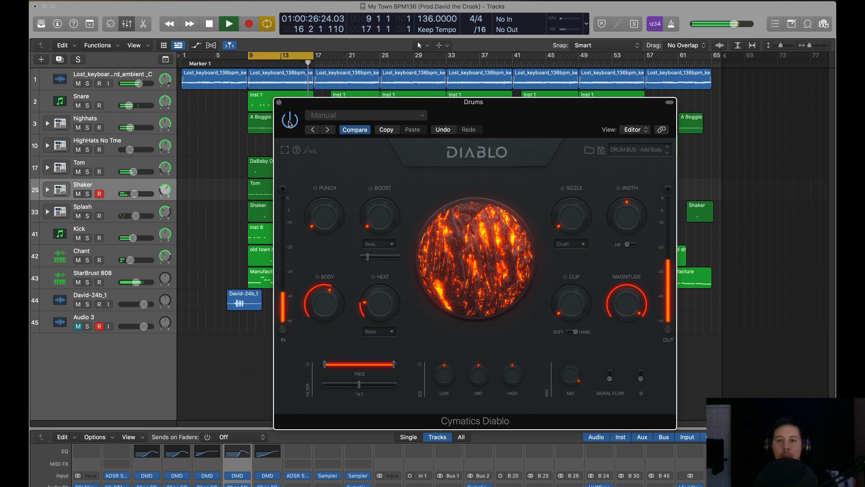
key(space)
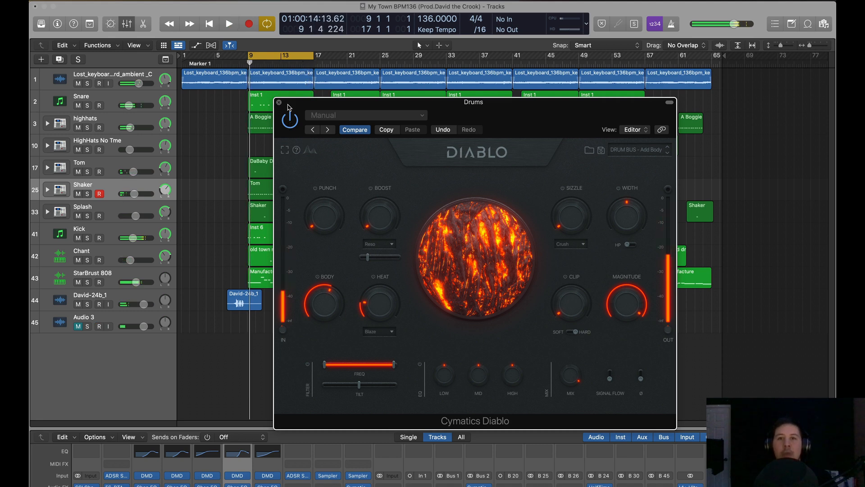
click(627, 160)
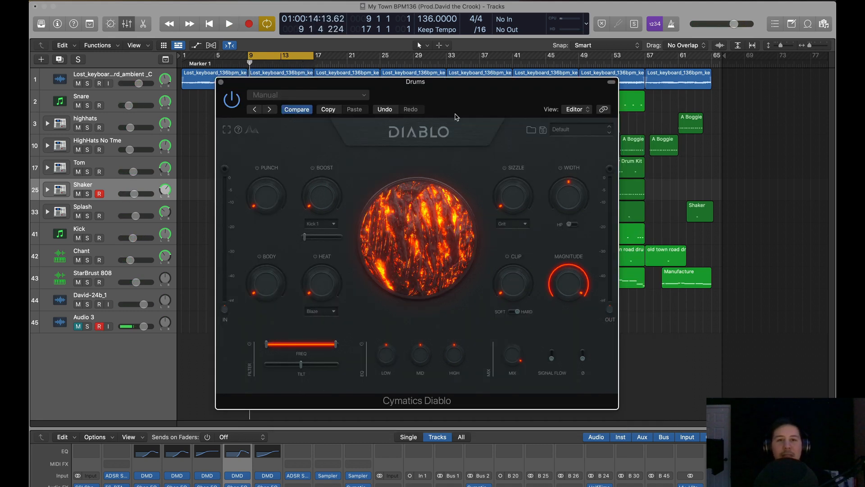
Review the DRUM BUS entries among Diablo's factory presets, keeping the Default preset loaded
click(556, 130)
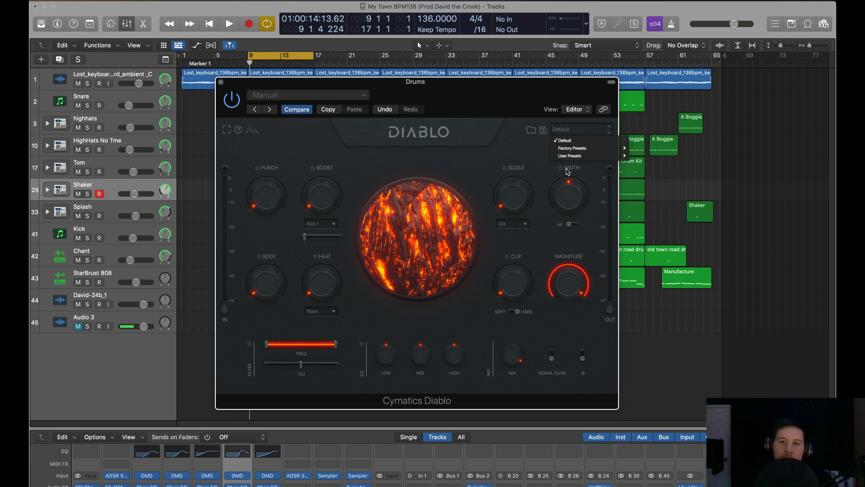
mouse_move(569, 151)
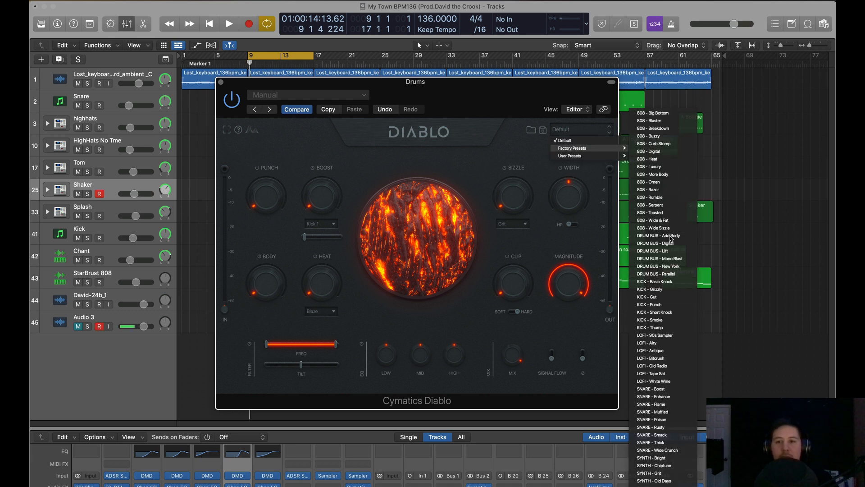
click(381, 150)
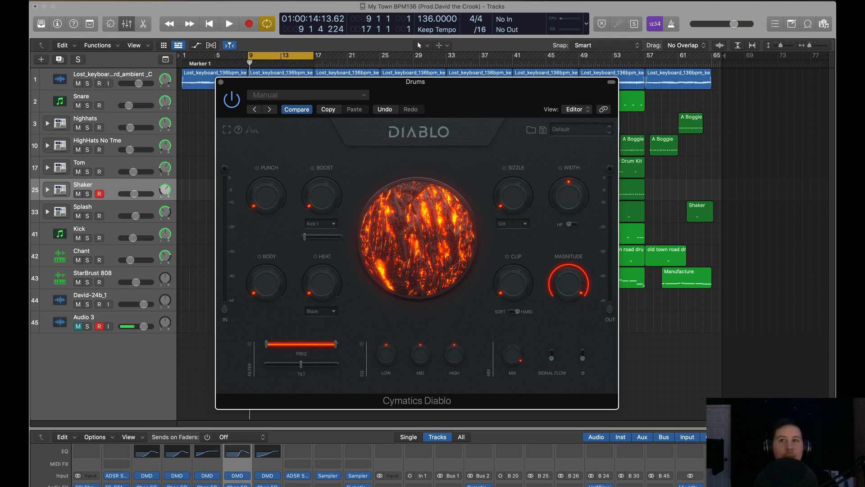
Raise Diablo's Punch amount on the Drums bus while listening to the loop
drag(490, 83, 527, 75)
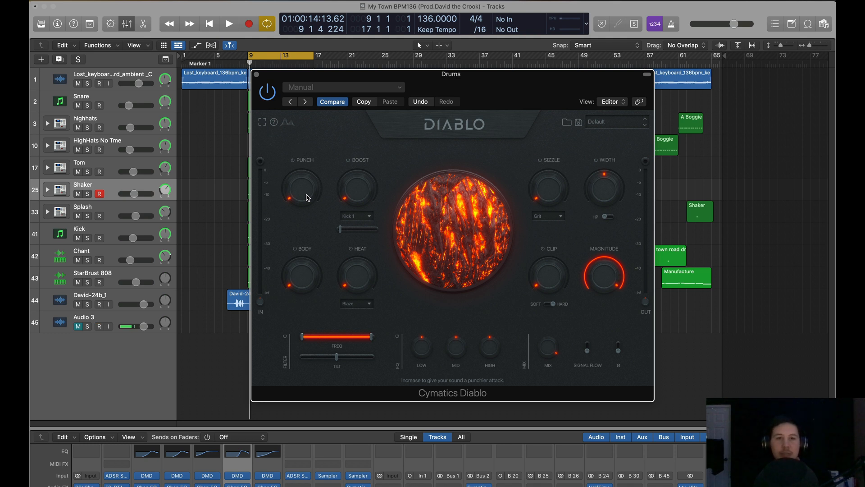
key(space)
drag(306, 197, 299, 180)
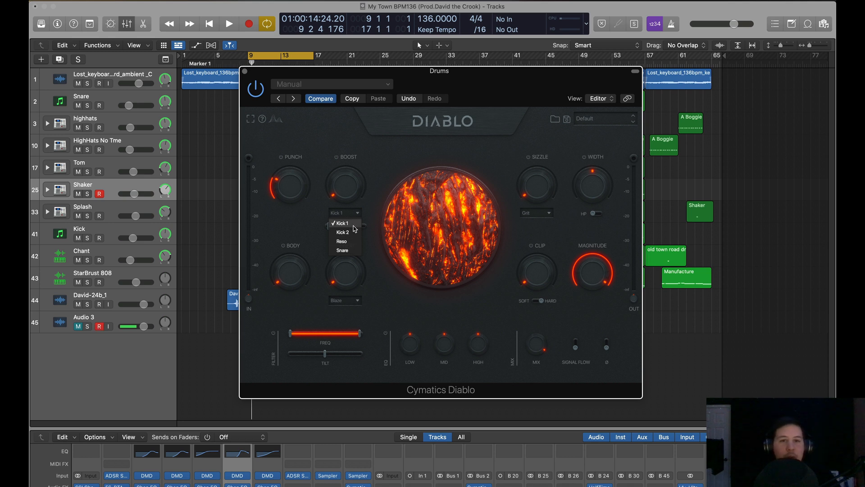
Audition Boost in Kick 1 mode over the loop at 100, compare against bypass, and set its frequency to 1046 Hz
click(364, 212)
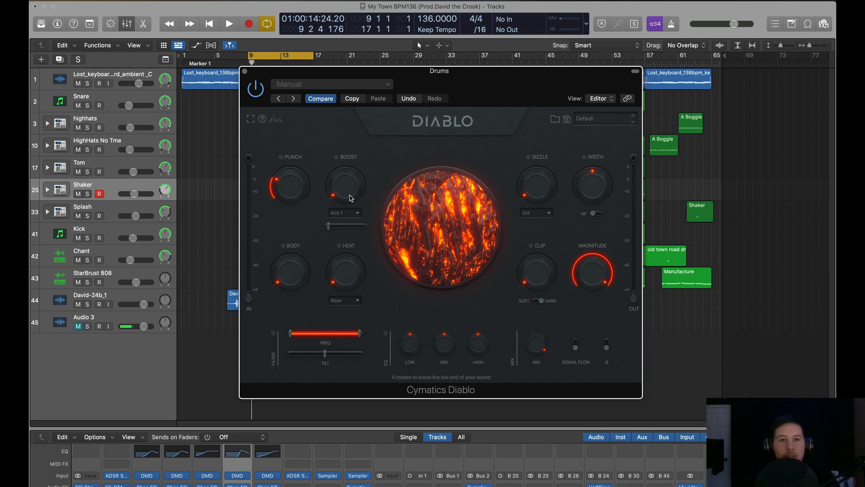
key(space)
drag(353, 191, 357, 151)
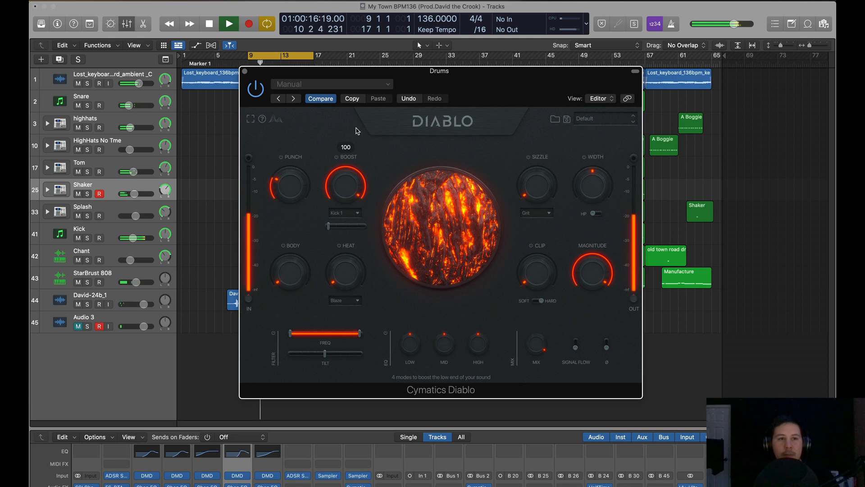
click(258, 91)
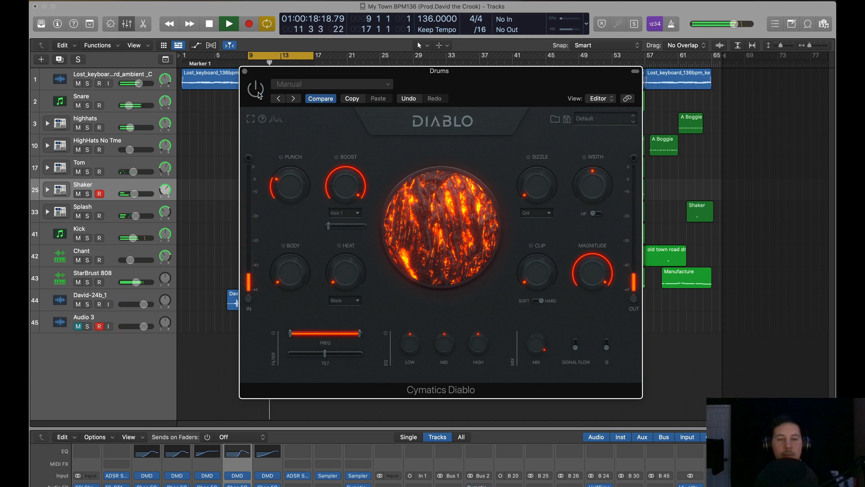
click(258, 91)
drag(328, 225, 373, 233)
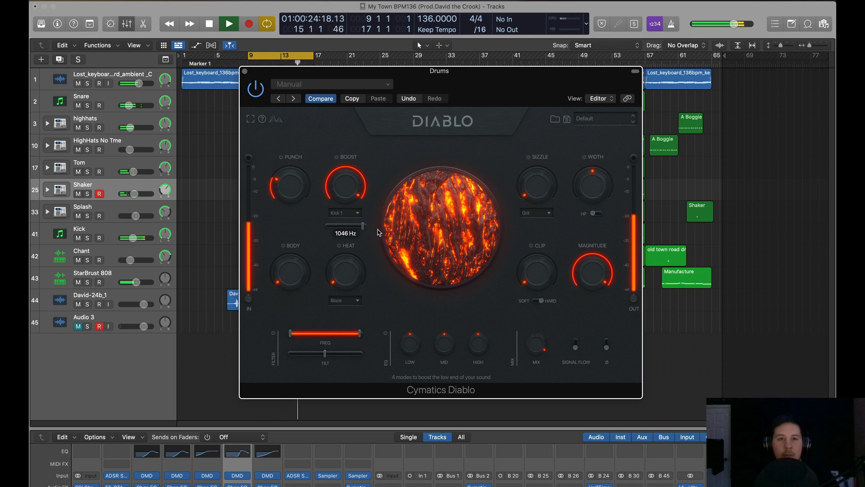
Move the Diablo window higher and enlarge the mixer so its channel faders are visible
drag(440, 71, 417, 32)
scroll(469, 461, down, 5)
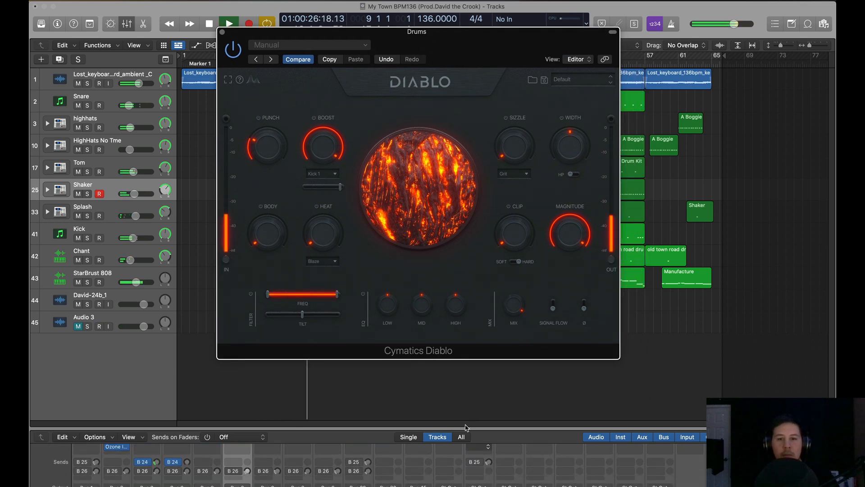
drag(464, 428, 465, 411)
Switch Boost to Kick 2 and vary its amount and frequency over the loop, ending at 41 and 428 Hz
click(330, 175)
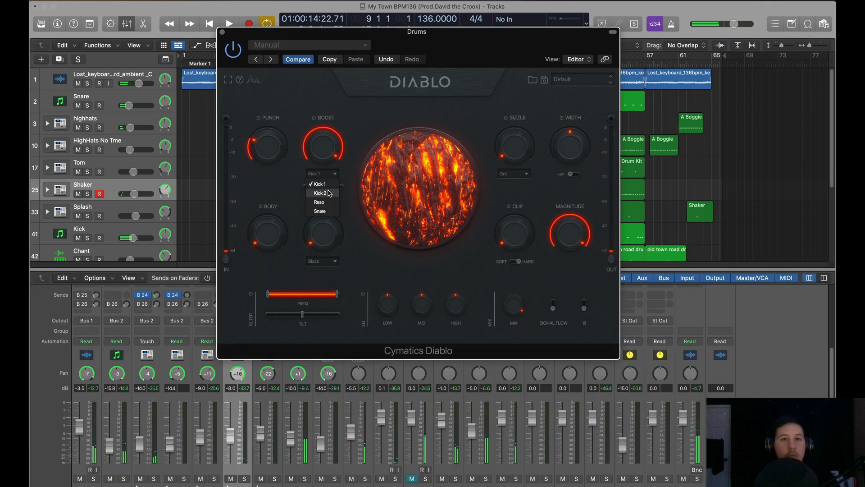
click(321, 192)
mouse_move(331, 154)
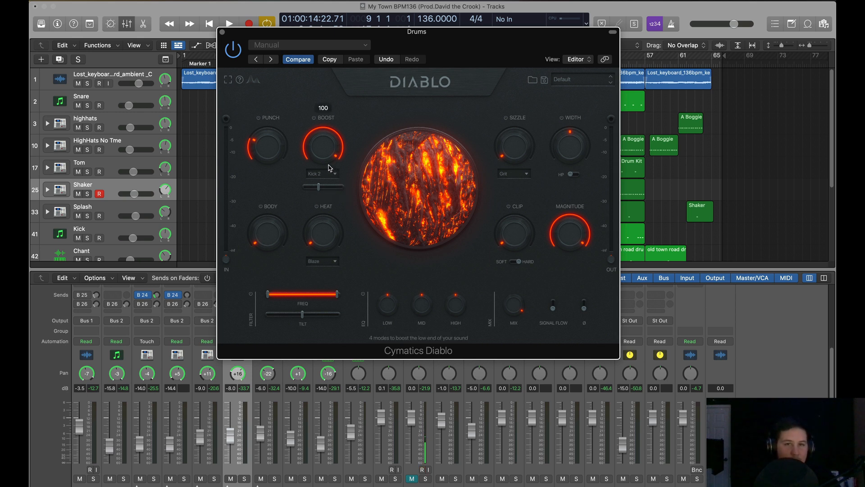
drag(328, 167, 360, 187)
key(space)
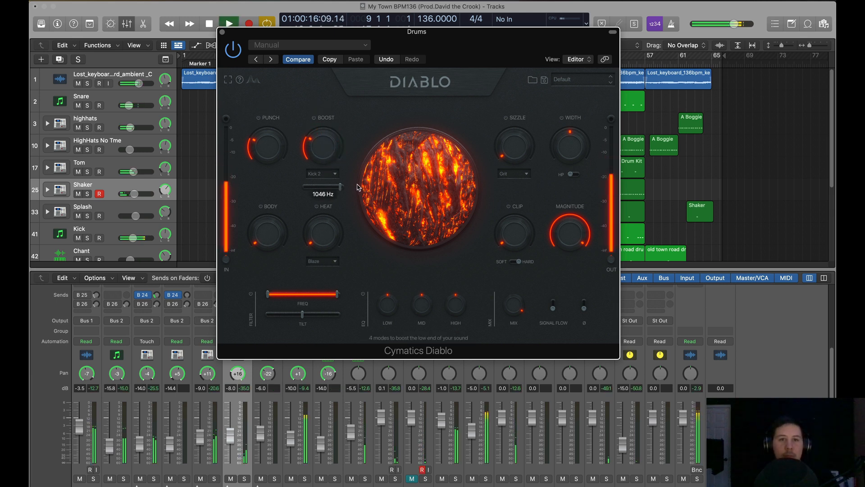
drag(325, 148, 329, 91)
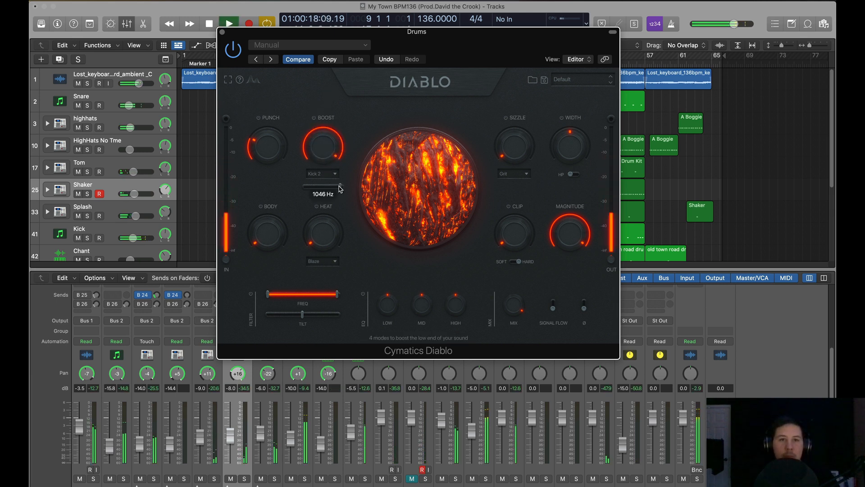
mouse_move(338, 186)
mouse_down()
mouse_move(288, 193)
mouse_move(340, 197)
mouse_up()
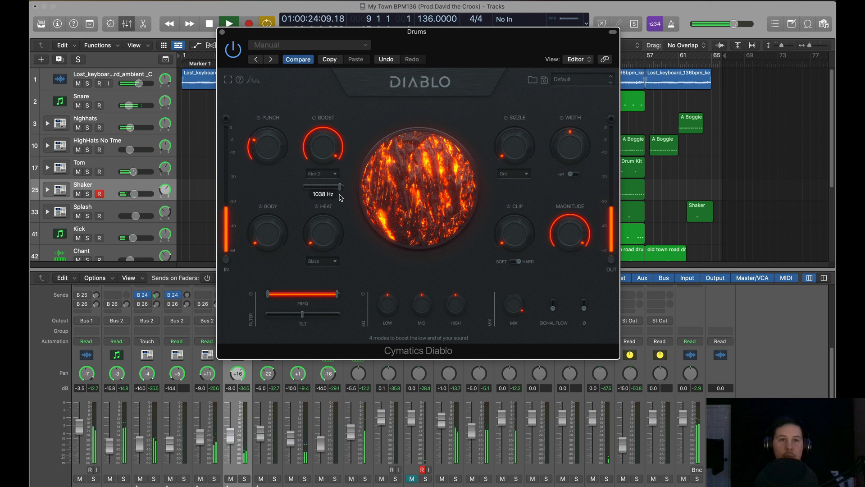
drag(340, 198, 324, 196)
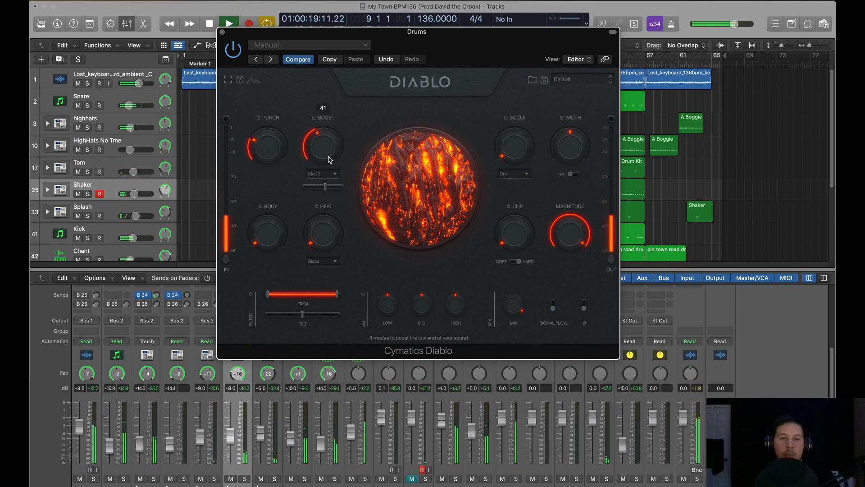
Switch Boost to Snare mode, raise it to 95, and lower its frequency while listening to the loop
click(322, 173)
click(326, 200)
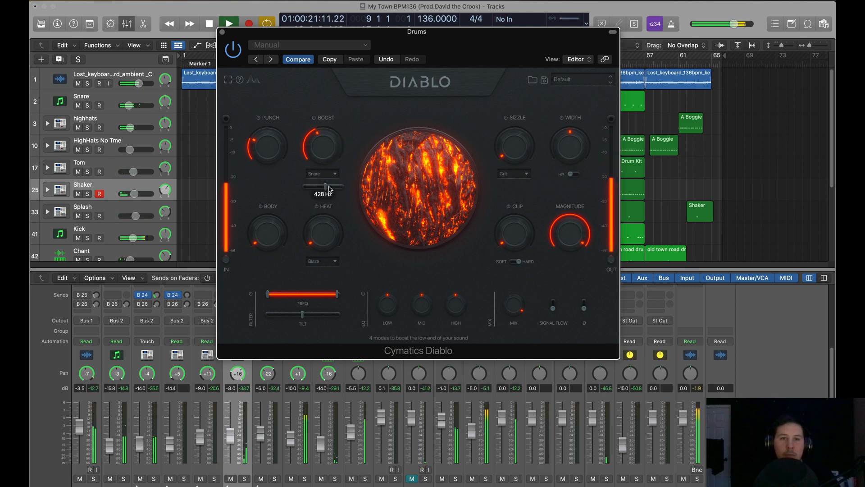
drag(325, 153, 329, 131)
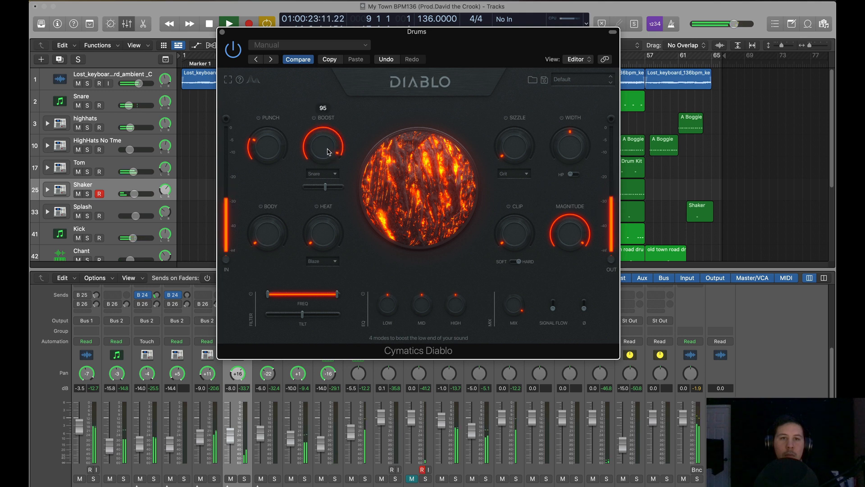
mouse_move(325, 186)
mouse_down()
mouse_move(340, 189)
mouse_move(313, 191)
mouse_move(323, 180)
mouse_up()
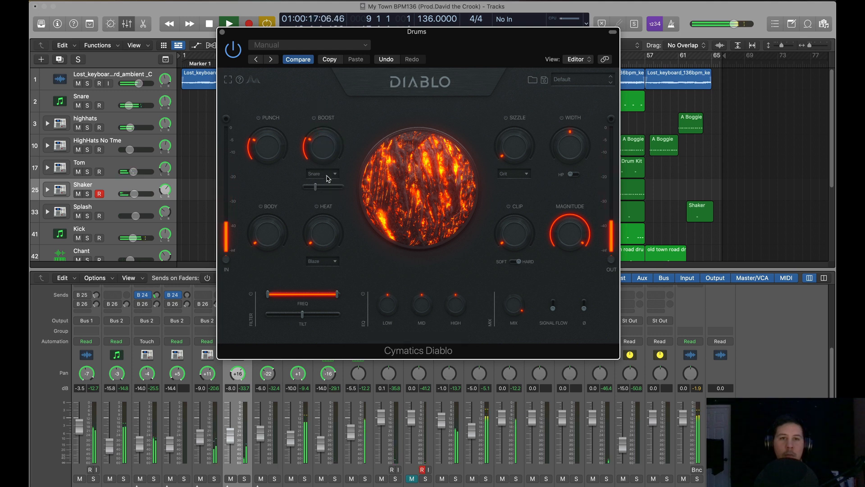
Return Boost to Kick 1 mode and dial in a light Body amount with the loop playing
click(322, 175)
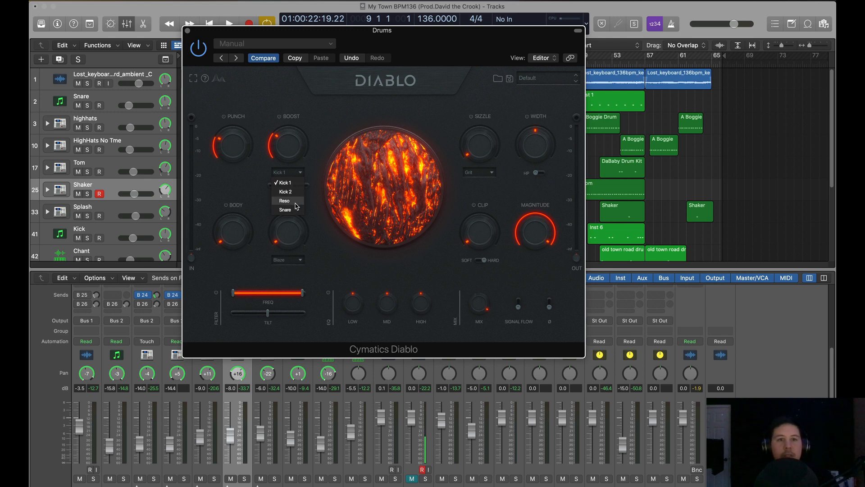
click(313, 178)
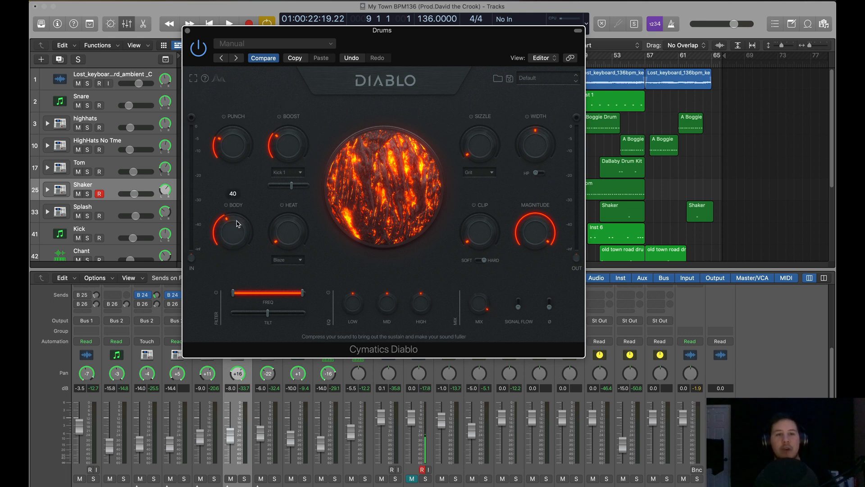
mouse_move(239, 224)
mouse_down()
mouse_move(241, 212)
mouse_move(242, 232)
mouse_move(236, 197)
mouse_move(273, 262)
mouse_move(245, 199)
mouse_move(246, 232)
mouse_up()
key(space)
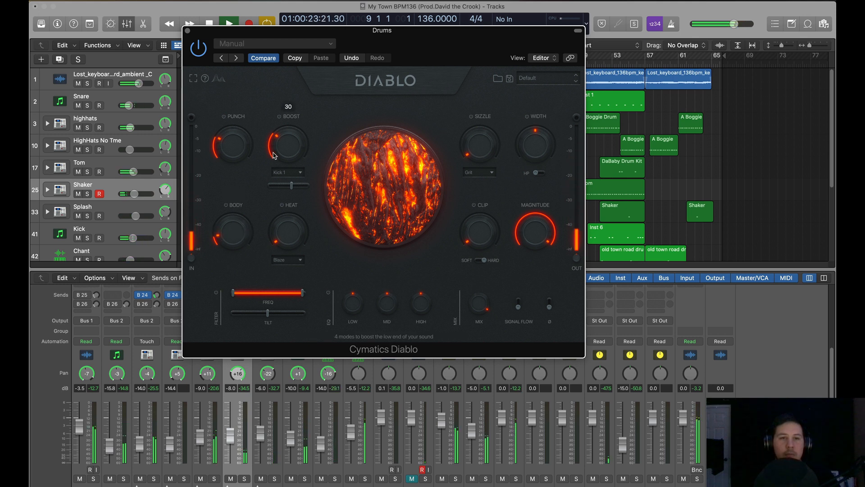
Set Boost to 14 and Body to 8 on the drum bus, then stop playback
mouse_move(273, 155)
mouse_down()
mouse_move(277, 163)
mouse_move(244, 130)
mouse_move(241, 156)
mouse_move(279, 128)
mouse_move(276, 154)
mouse_up()
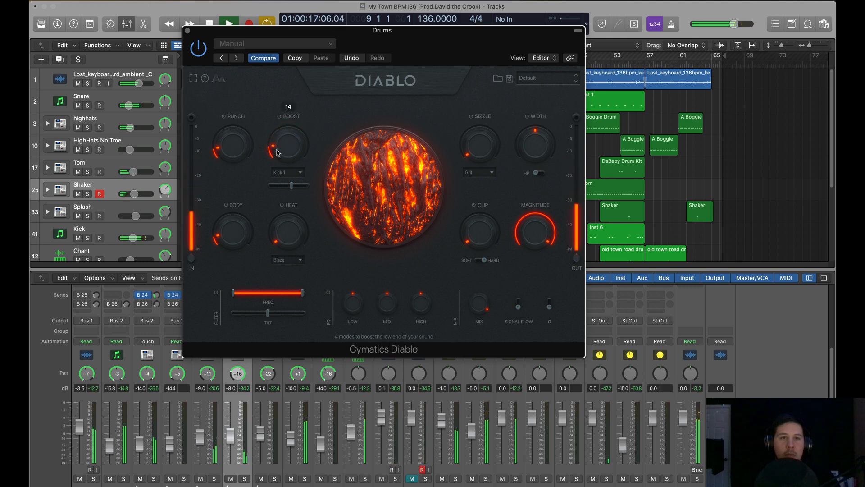
drag(233, 230, 234, 248)
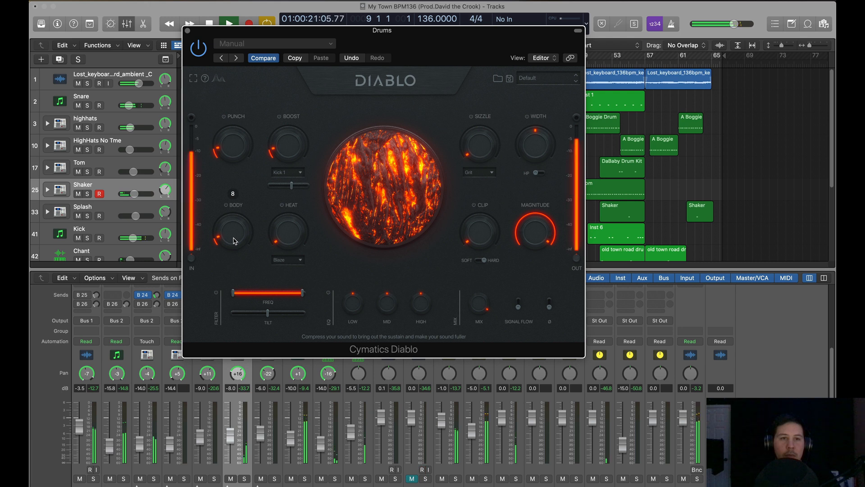
key(space)
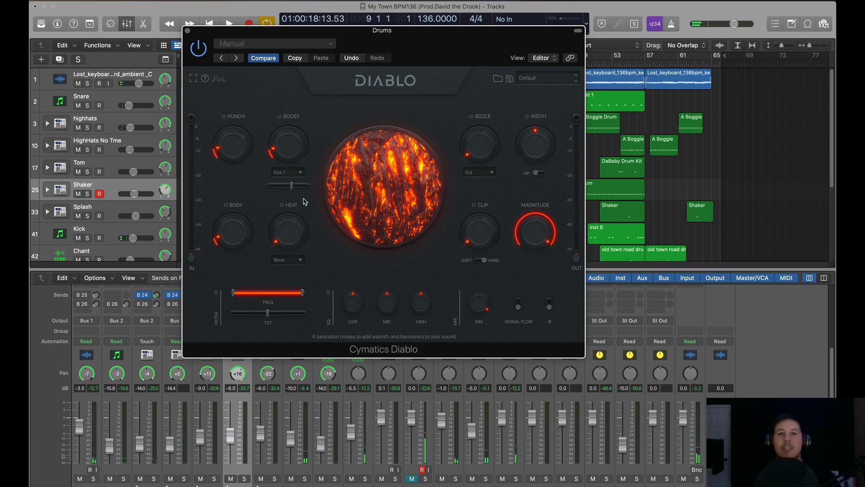
Review the Heat saturation modes and raise Heat to 76 in Blaze mode while the loop plays
click(287, 260)
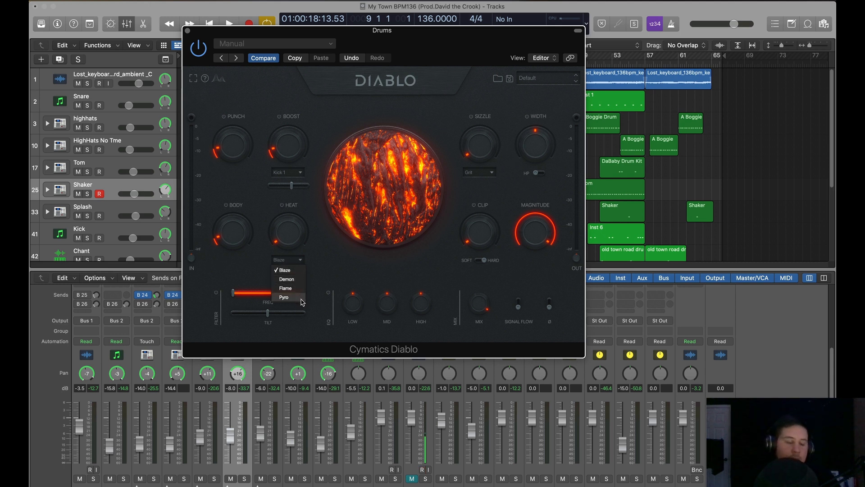
click(289, 236)
key(space)
drag(290, 236, 290, 202)
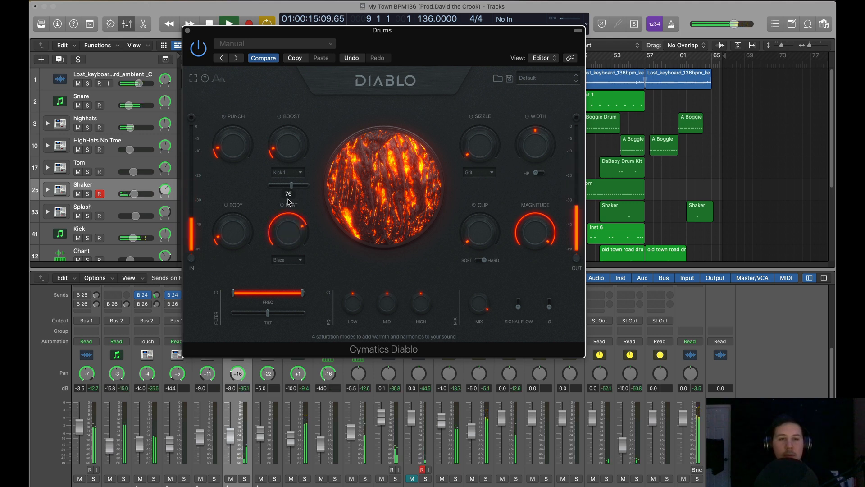
Switch Heat to Demon mode and reduce its amount to 56
click(288, 259)
click(296, 276)
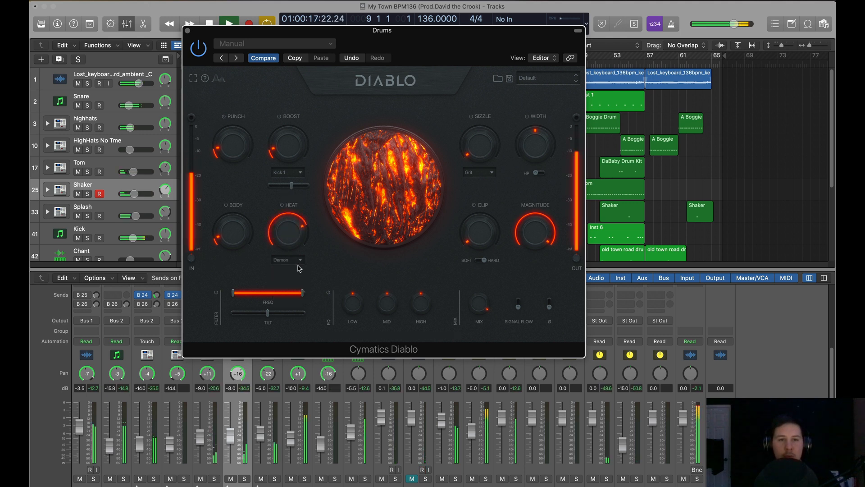
click(298, 261)
click(327, 266)
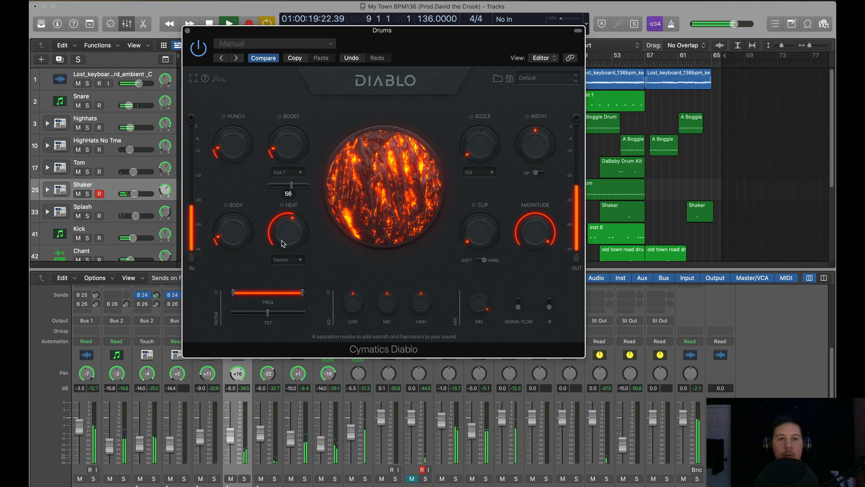
Switch Heat to Flame mode and raise its amount while listening to the loop
click(288, 259)
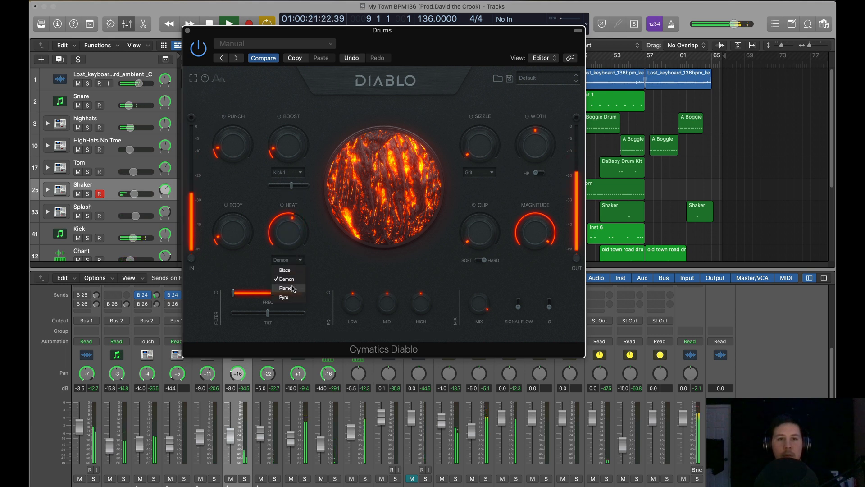
click(293, 289)
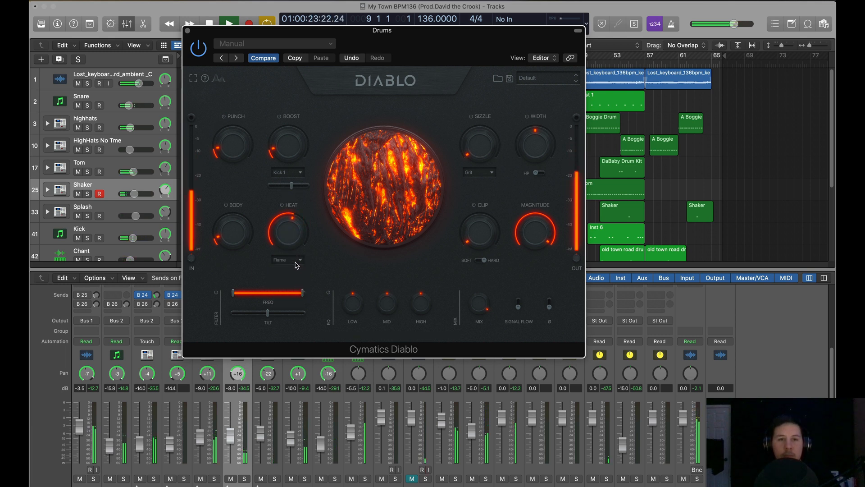
drag(297, 238, 286, 190)
click(301, 264)
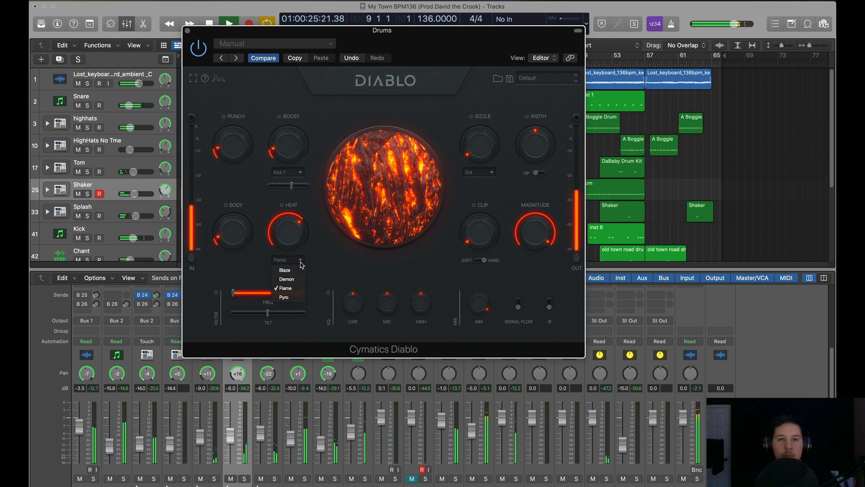
click(296, 290)
Switch Heat to Pyro mode, lower it to 15, and compare the drums with Diablo bypassed and enabled
click(297, 268)
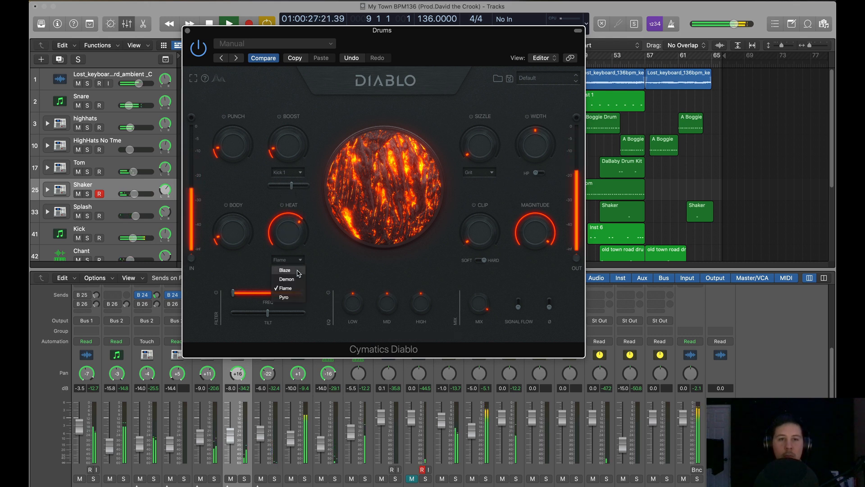
click(296, 297)
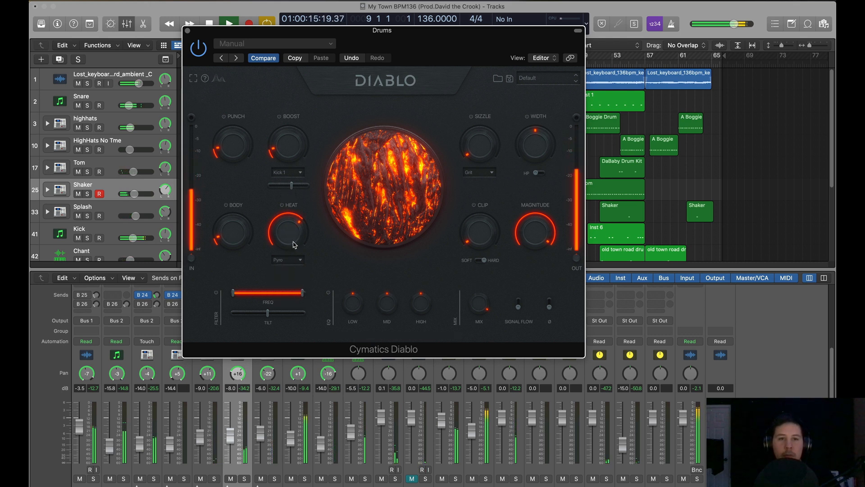
drag(294, 245, 290, 259)
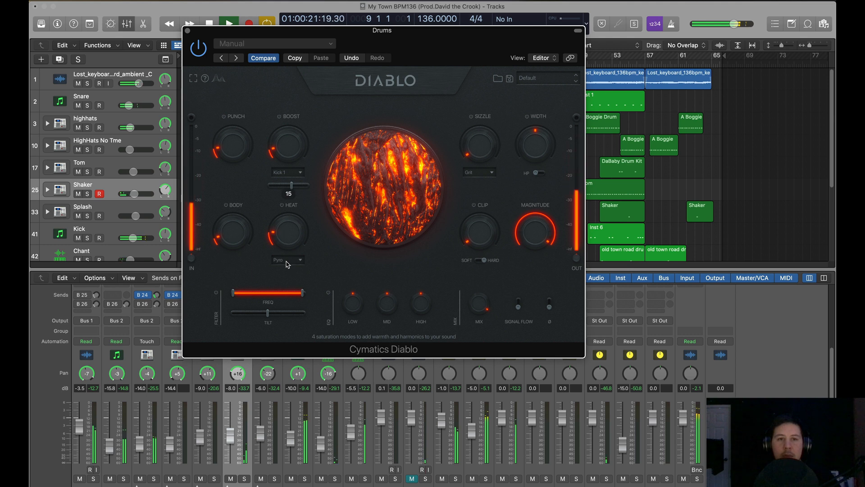
click(197, 48)
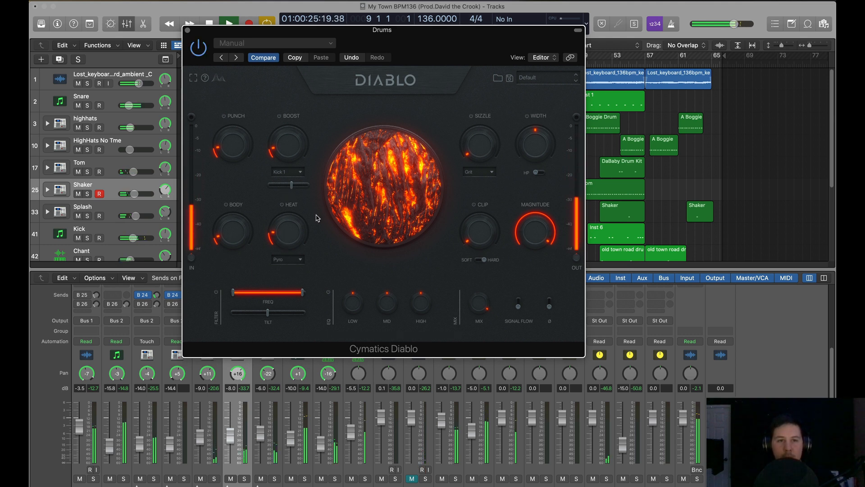
Lower the Shaker channel's fader in the mixer to -11.4 dB
scroll(247, 436, down, 1)
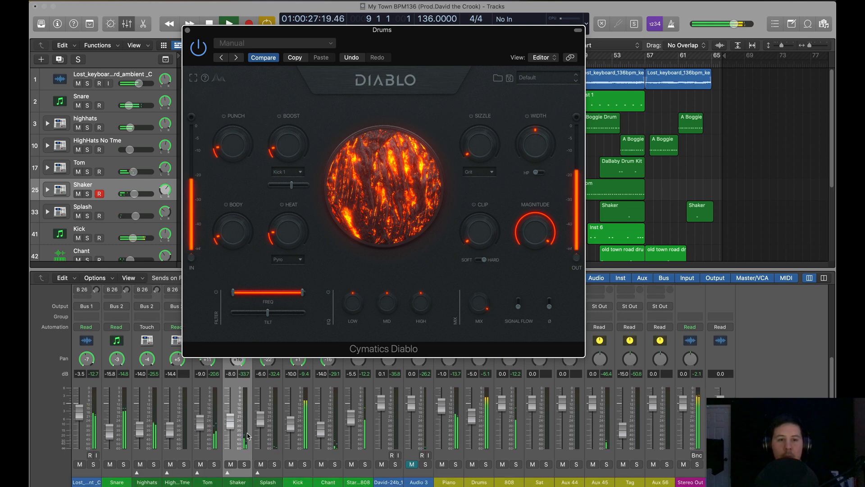
drag(232, 427, 232, 431)
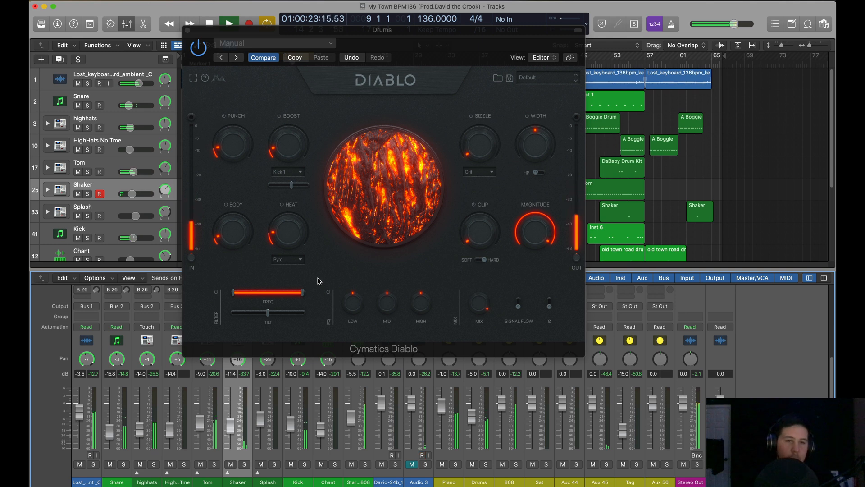
Cycle the Heat mode from Pyro through Flame, Demon and Blaze to show the available saturation modes
click(292, 260)
click(298, 299)
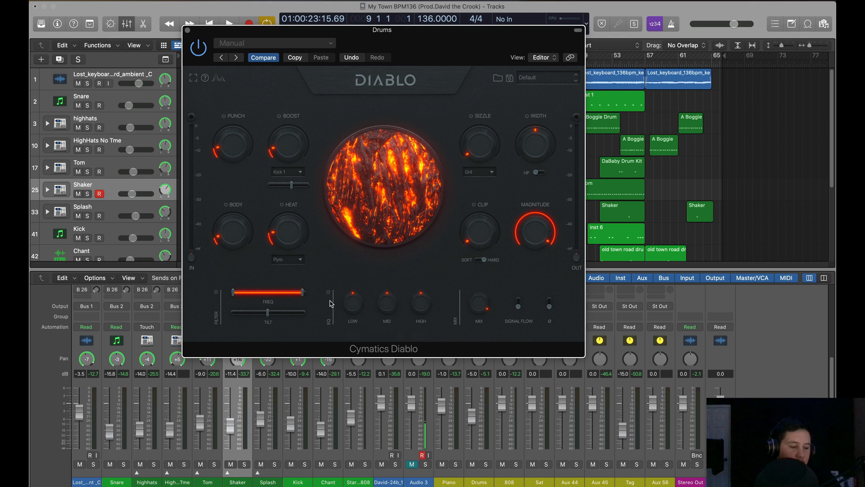
click(287, 260)
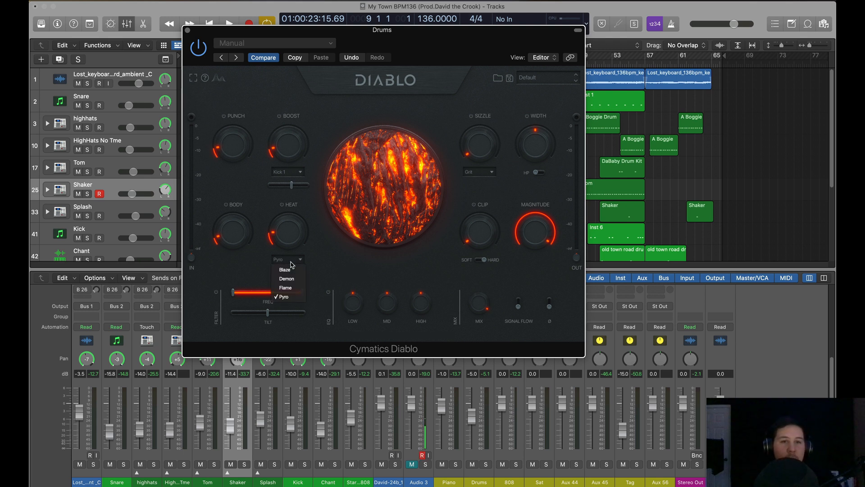
click(289, 284)
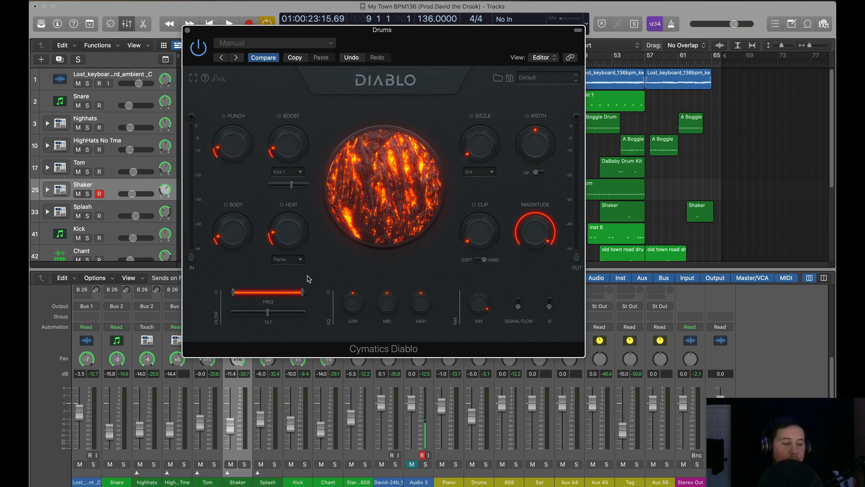
click(290, 259)
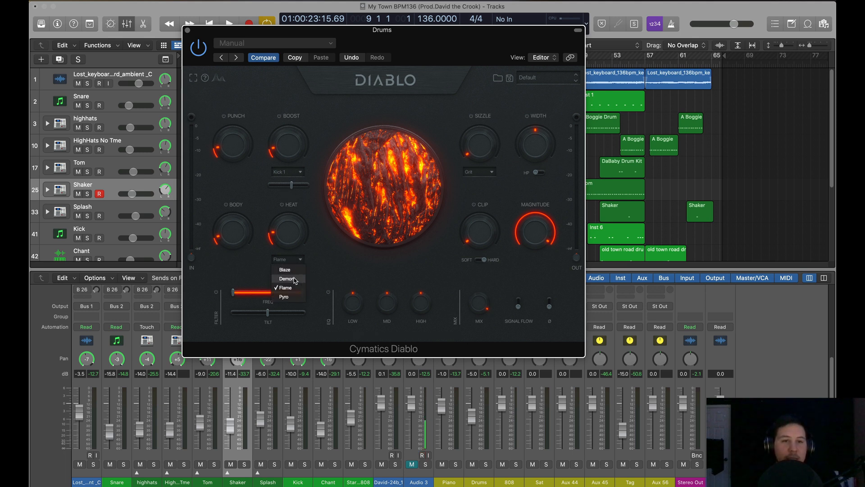
click(294, 281)
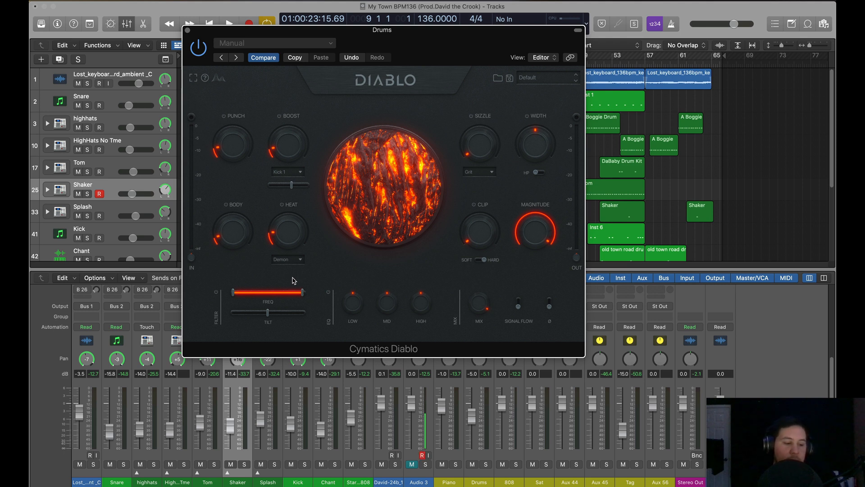
click(299, 260)
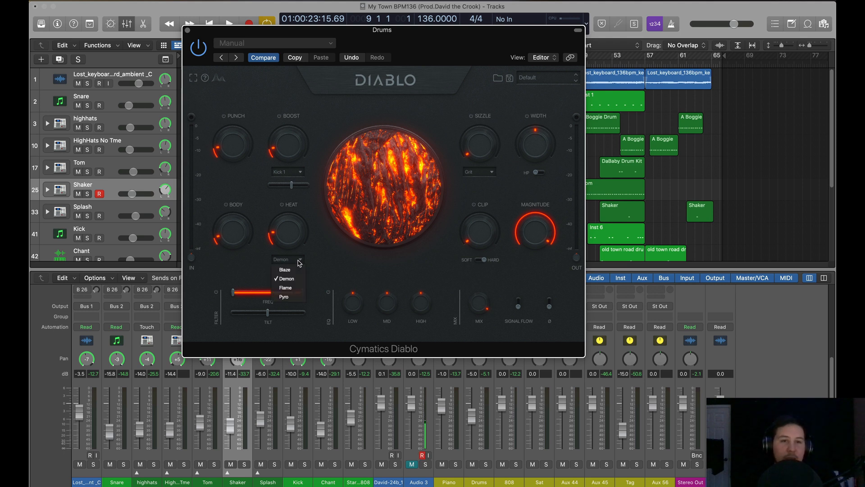
click(297, 270)
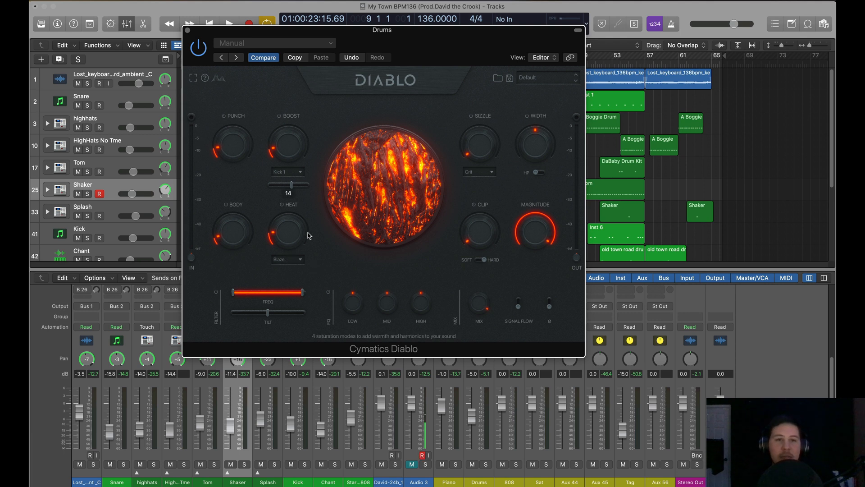
Set the Heat mode to Pyro
click(291, 259)
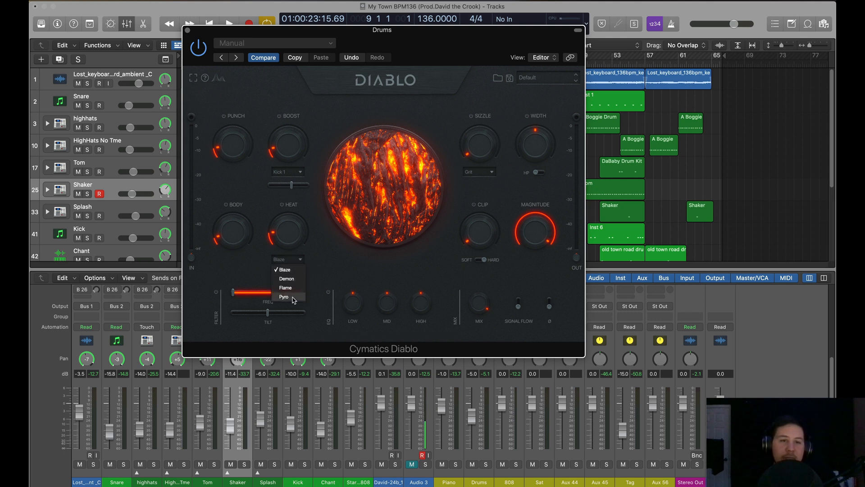
click(324, 283)
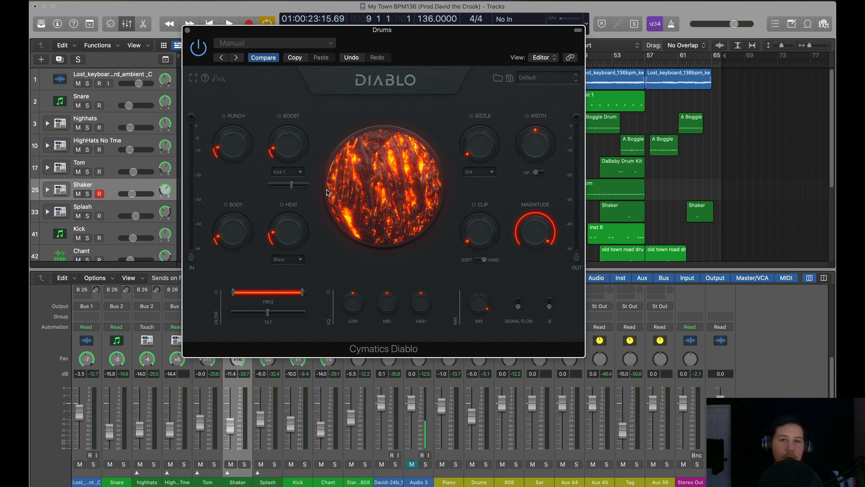
click(289, 260)
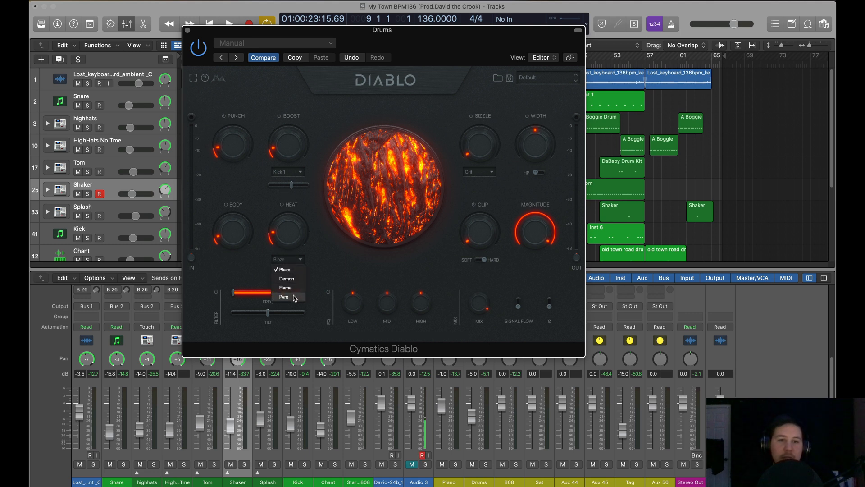
click(295, 297)
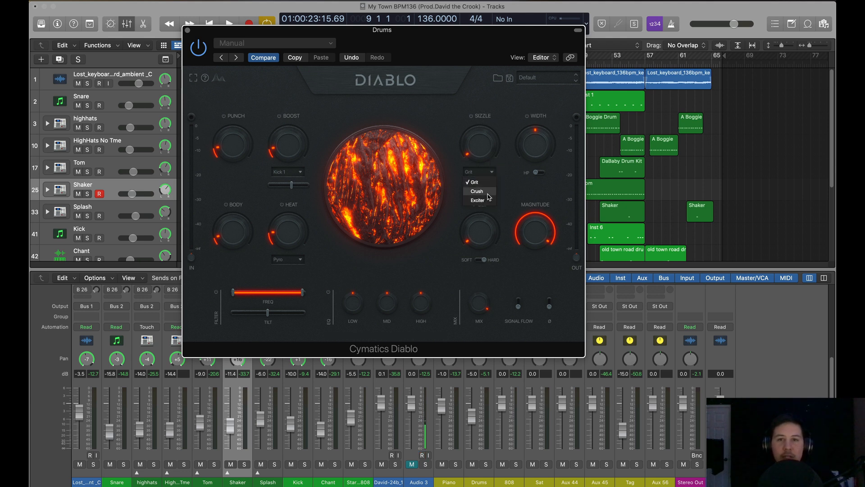
Review the Sizzle modes, keep Grit, and raise Sizzle to about 71 while playing the loop
click(491, 171)
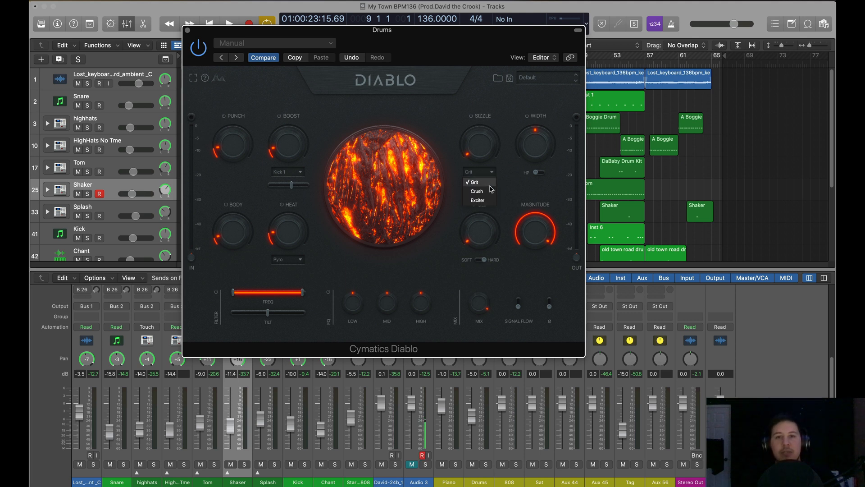
click(494, 149)
drag(492, 153, 488, 168)
key(space)
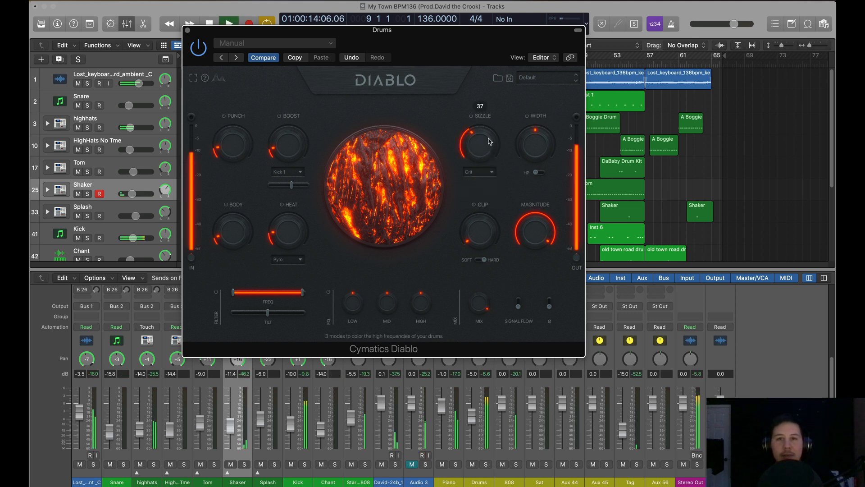
Audition Sizzle in Crush mode, switch it to Exciter, and lower its amount to a low setting
click(490, 170)
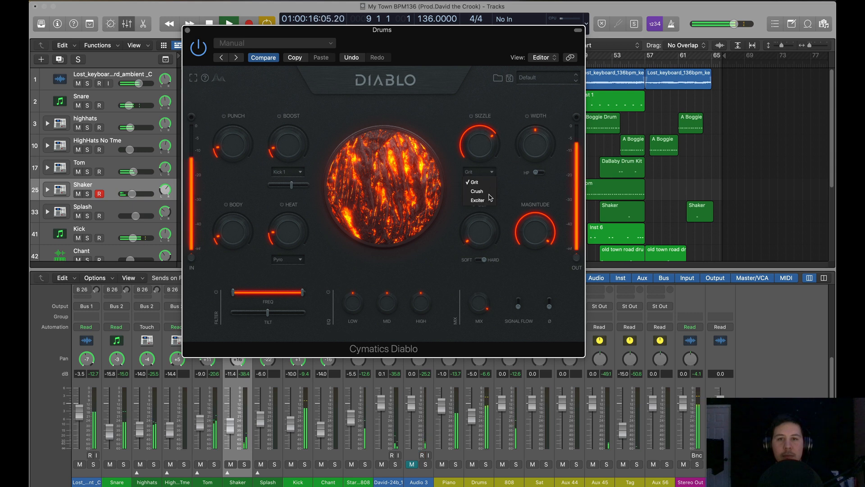
click(486, 193)
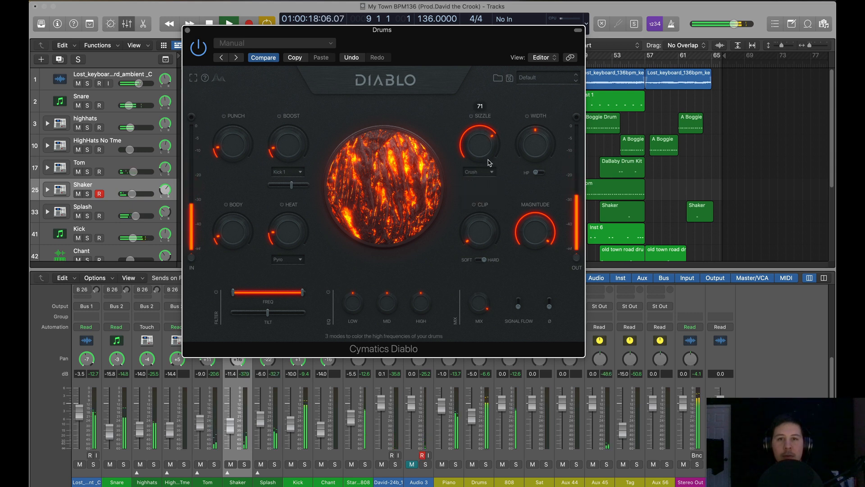
click(491, 172)
click(479, 200)
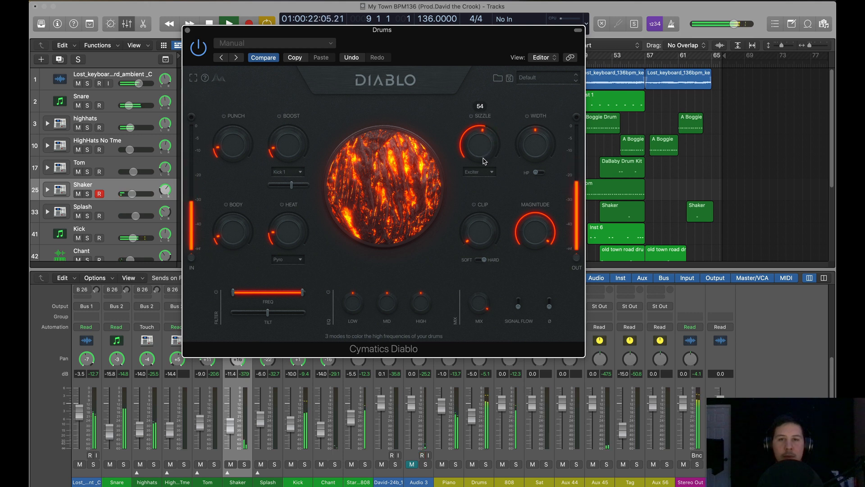
drag(483, 160, 482, 179)
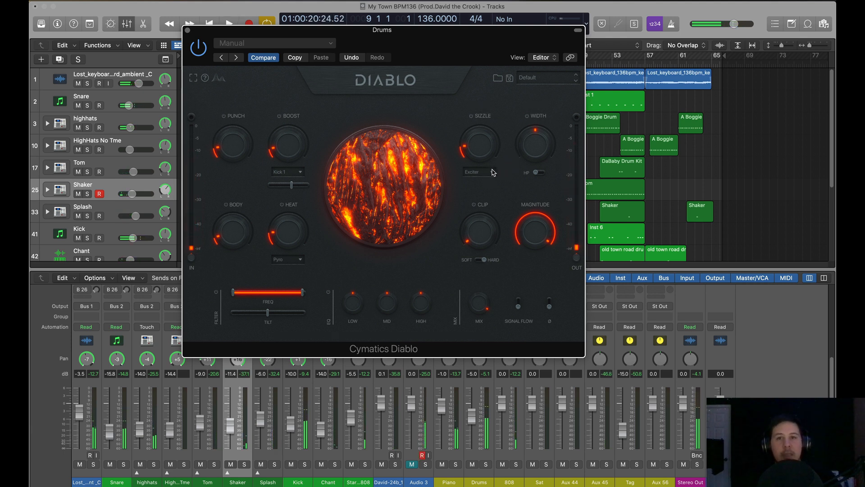
Sweep Width from 0 to slightly above 50 during playback and compare the drums with Diablo bypassed
mouse_move(539, 146)
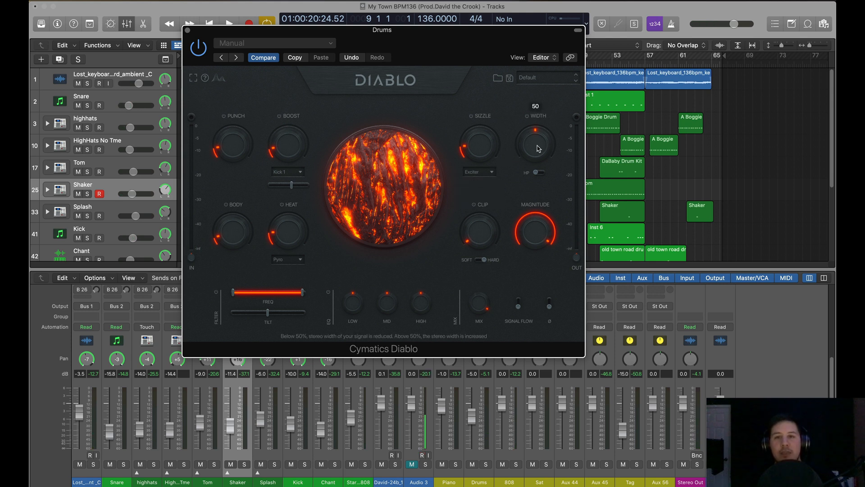
drag(537, 148, 536, 208)
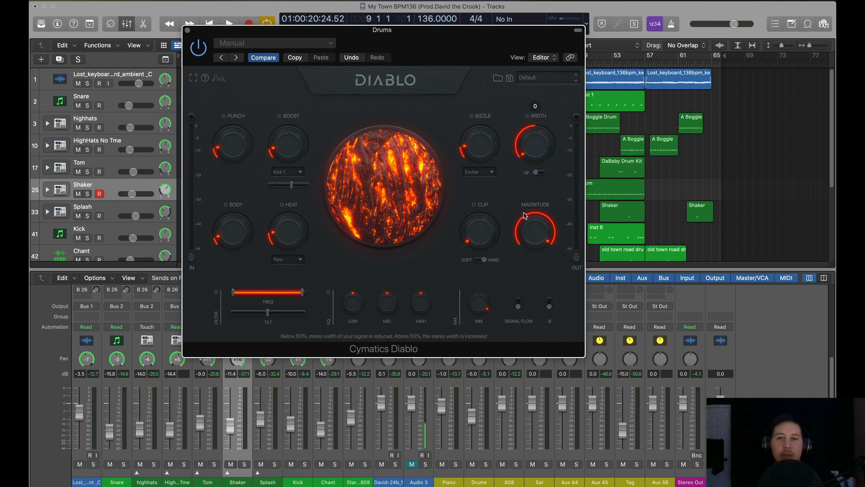
key(space)
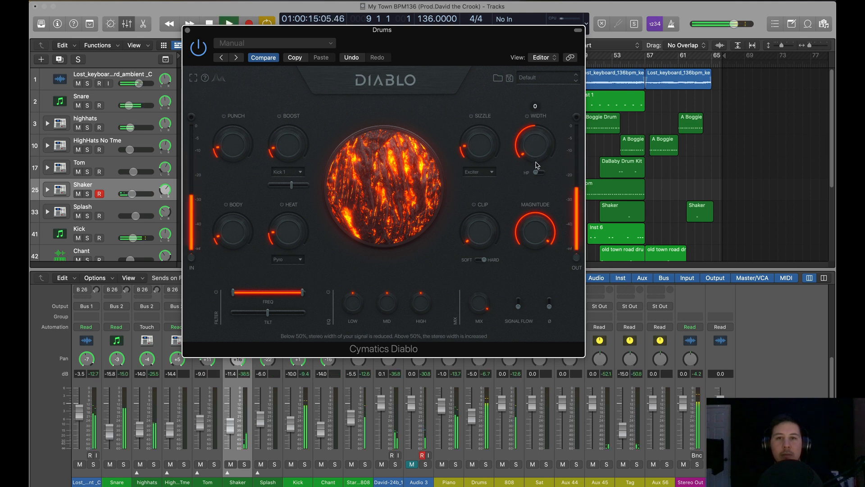
drag(535, 165, 540, 126)
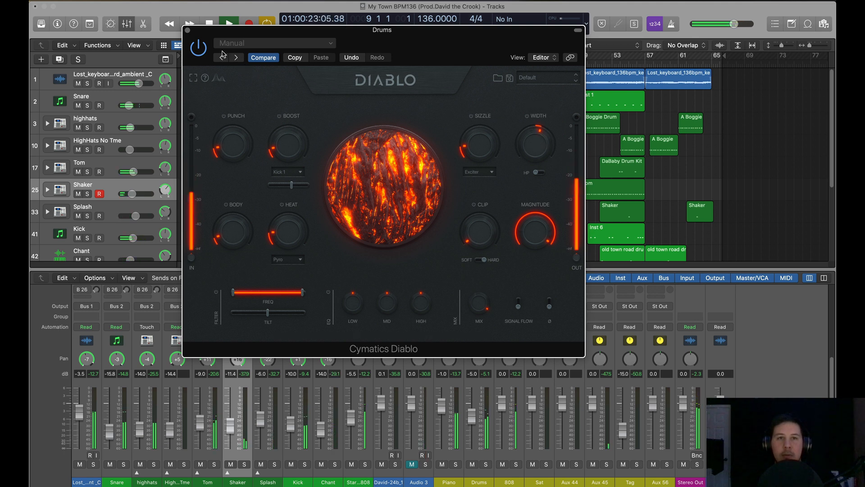
click(197, 47)
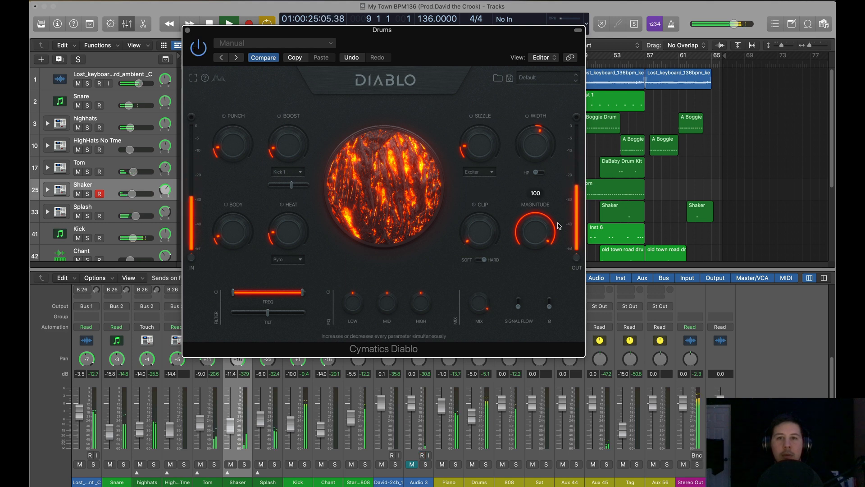
Enable the high-pass filter under Width and adjust its cutoff frequency
click(538, 173)
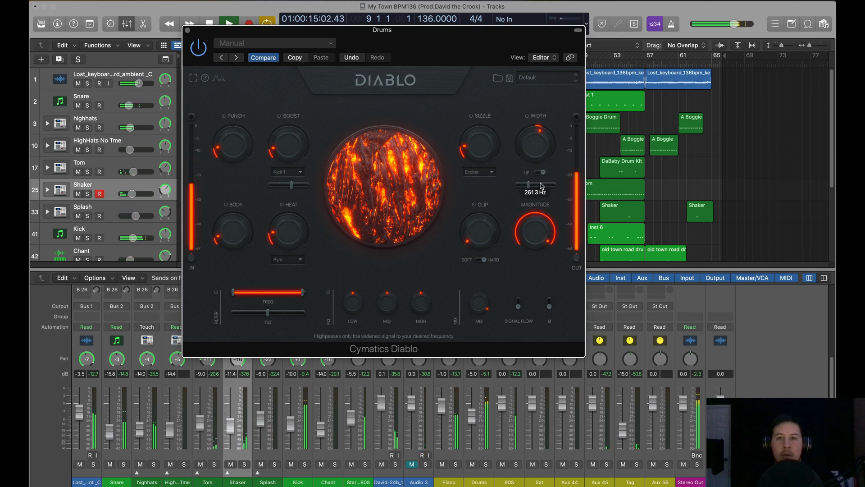
drag(541, 186, 526, 189)
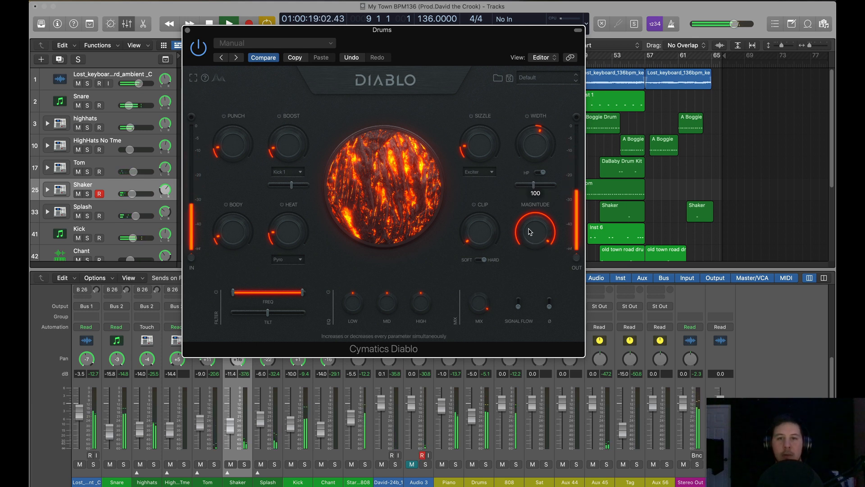
Raise Clip to 49, switch it from Hard to Soft, and reduce its amount before stopping playback
drag(494, 238, 492, 217)
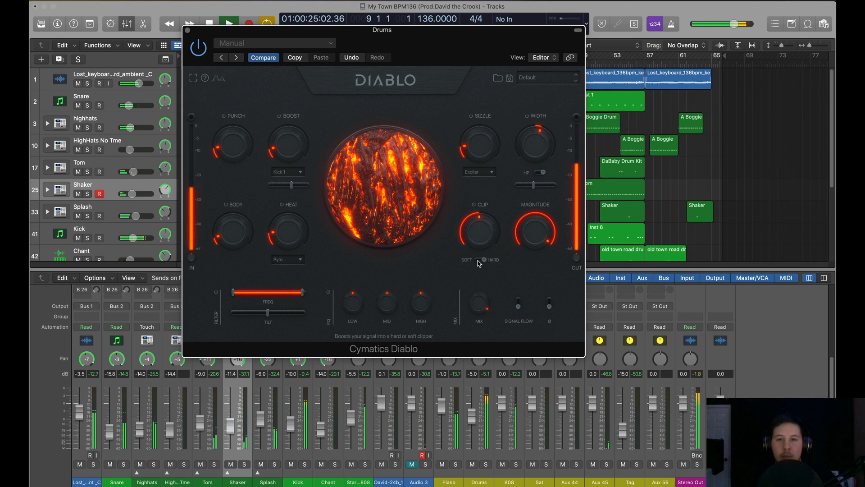
mouse_move(479, 235)
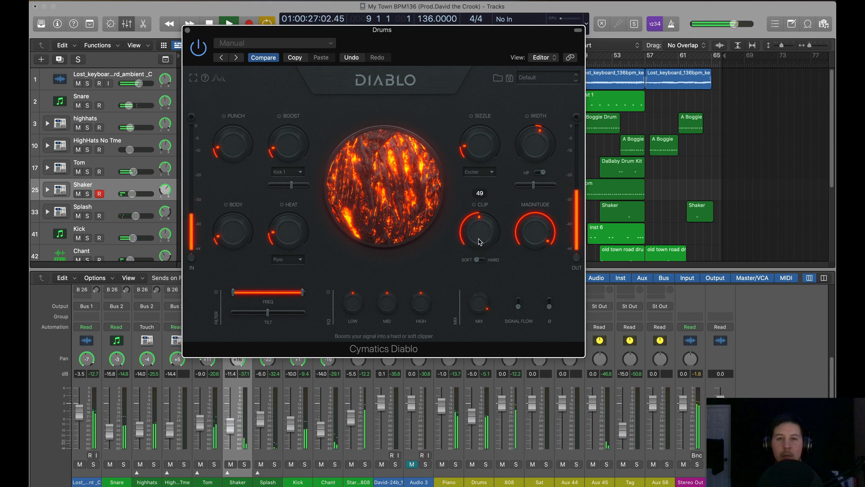
drag(479, 241, 474, 258)
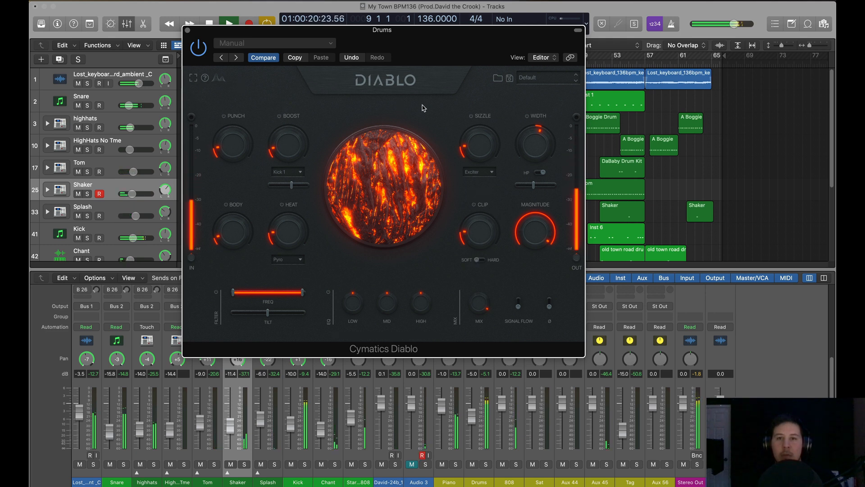
key(space)
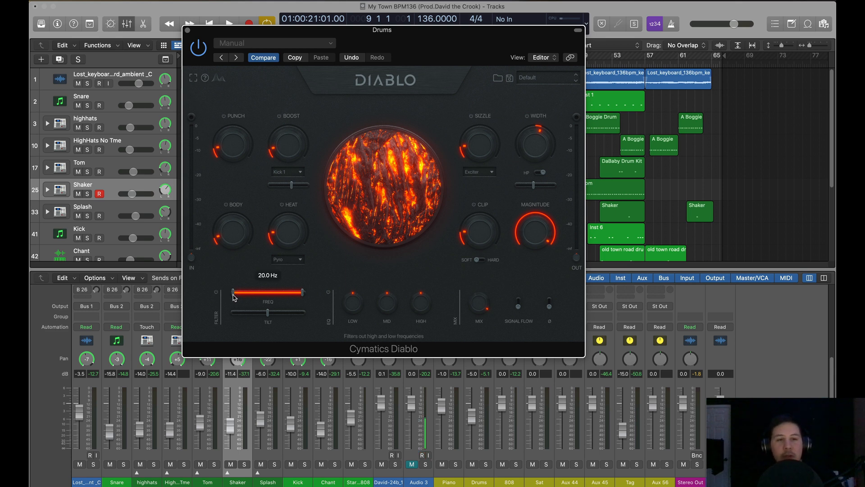
Play the loop and sweep the filter's low and high frequency cutoffs, returning both to the full range
key(space)
mouse_move(234, 297)
mouse_down()
mouse_move(262, 298)
mouse_move(225, 298)
mouse_up()
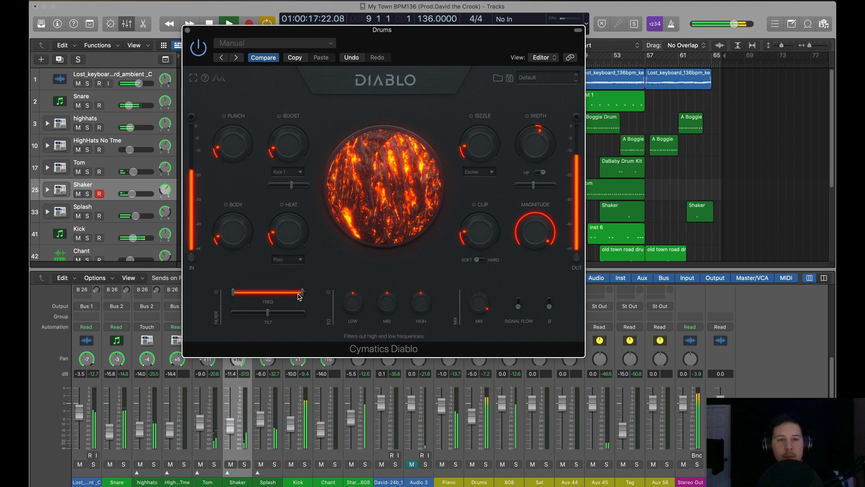
drag(299, 296, 268, 317)
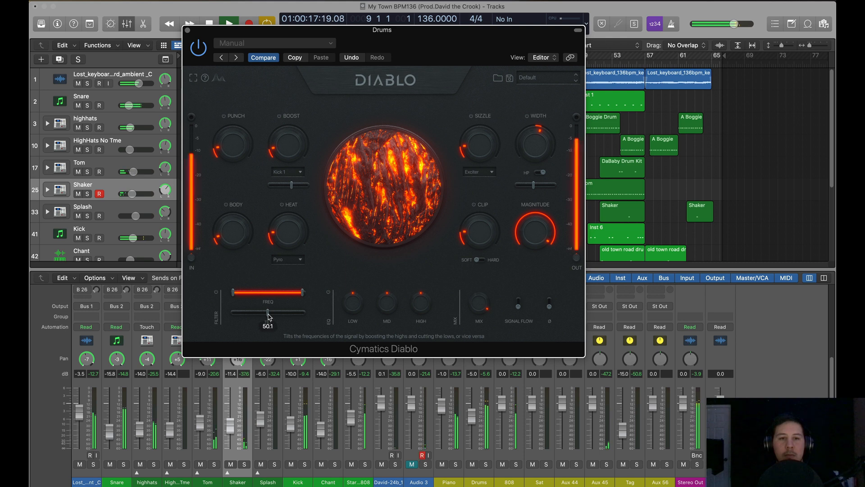
Raise the filter's Tilt moderately above its centre and lower the EQ's Low band during playback
mouse_move(356, 307)
drag(356, 306, 351, 325)
drag(273, 315, 290, 313)
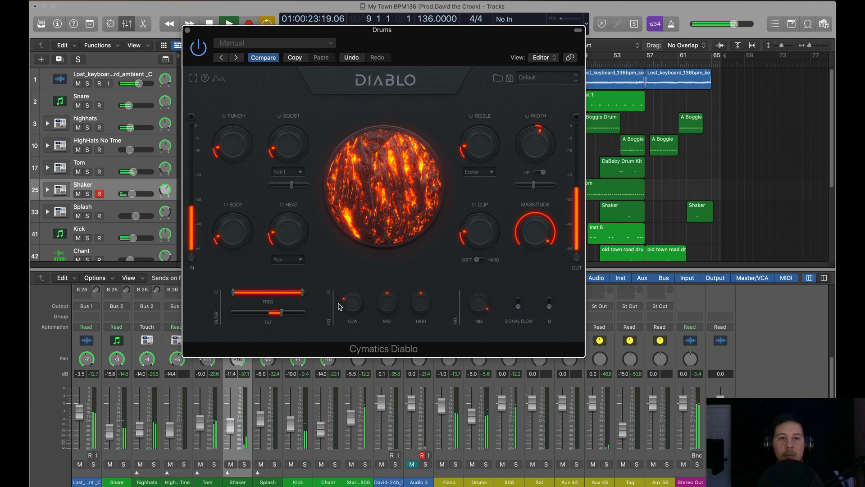
Try different gains on the EQ's Low, Mid and High bands, stop playback, and return all three bands to centre
mouse_move(351, 312)
mouse_down()
mouse_move(364, 273)
mouse_move(398, 284)
mouse_move(392, 310)
mouse_move(428, 290)
mouse_move(413, 325)
mouse_move(390, 292)
mouse_move(351, 312)
mouse_up()
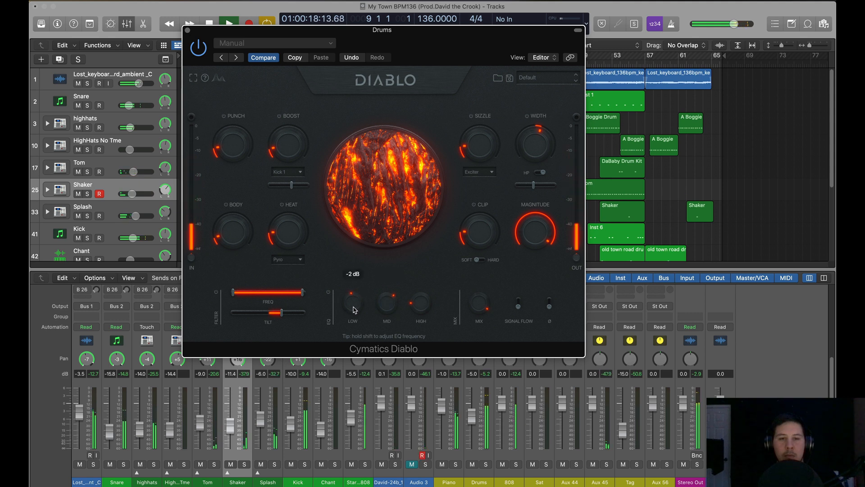
key(space)
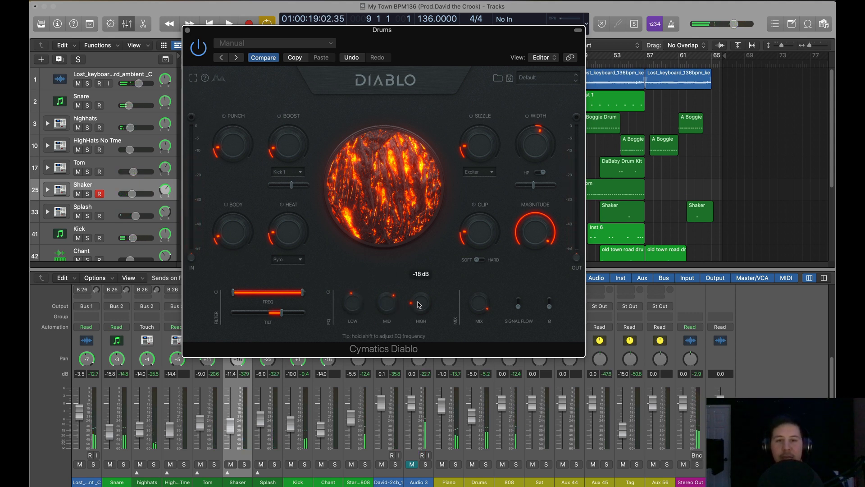
drag(419, 305, 421, 287)
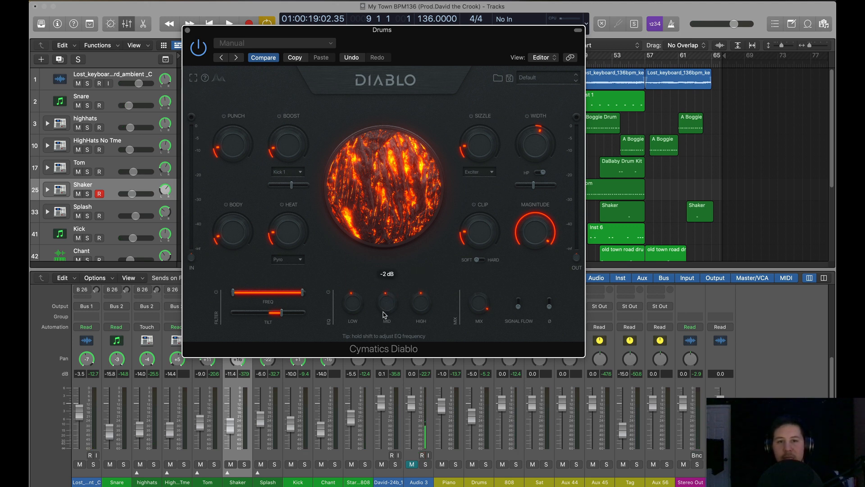
drag(383, 315, 384, 313)
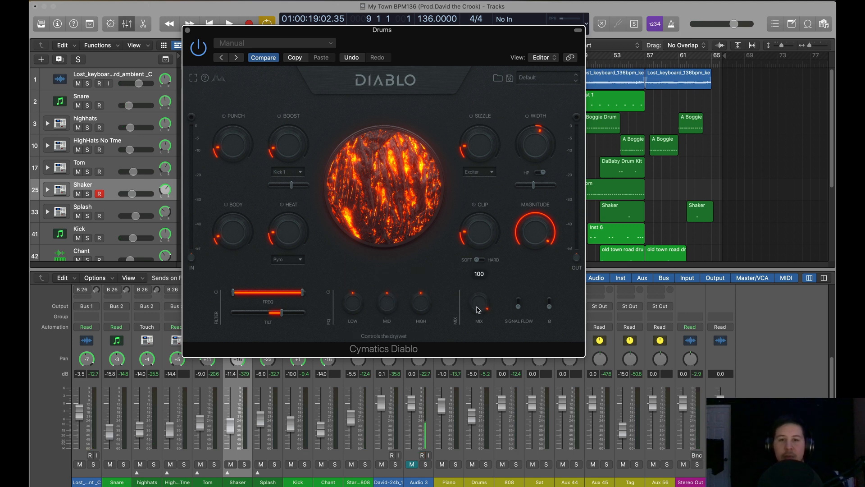
Play the loop, lower Diablo's Mix below full, and try the phase switch
key(space)
drag(482, 283, 479, 330)
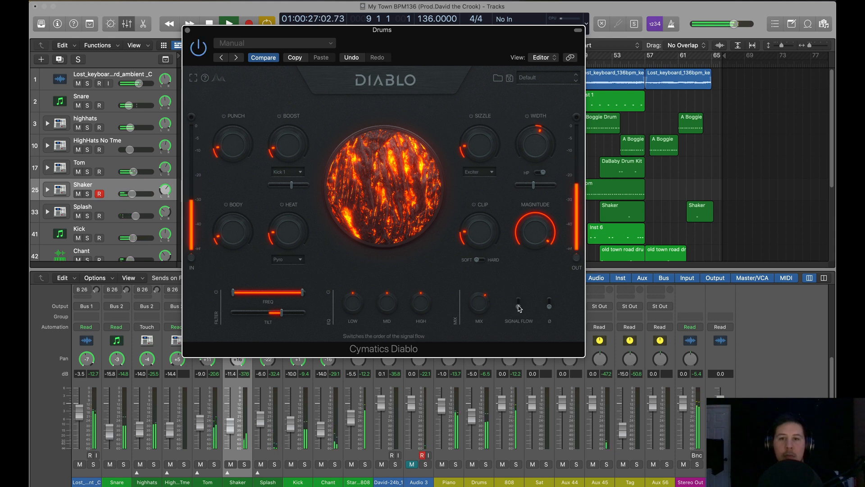
click(548, 307)
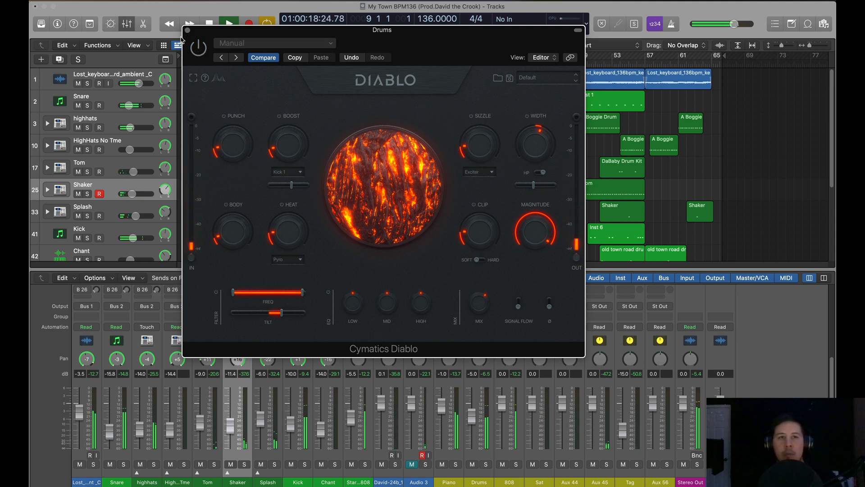
Bypass and re-enable Diablo during playback to compare the drums, and close the plug-in window
click(196, 49)
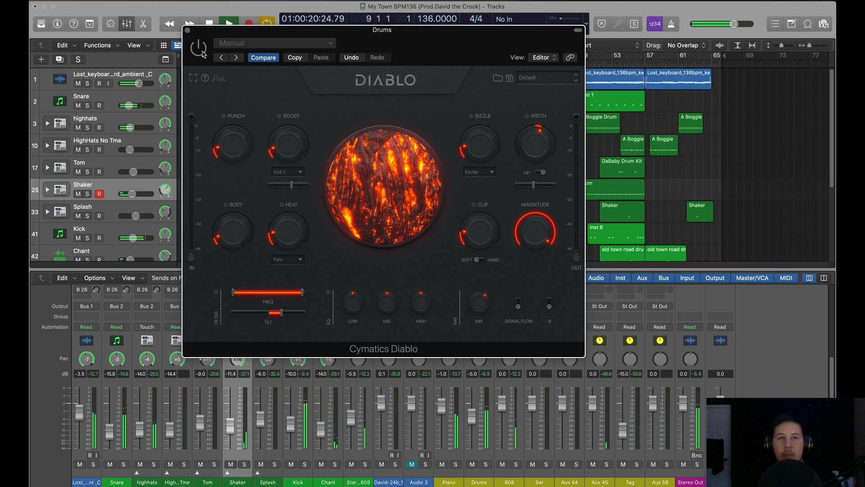
click(202, 51)
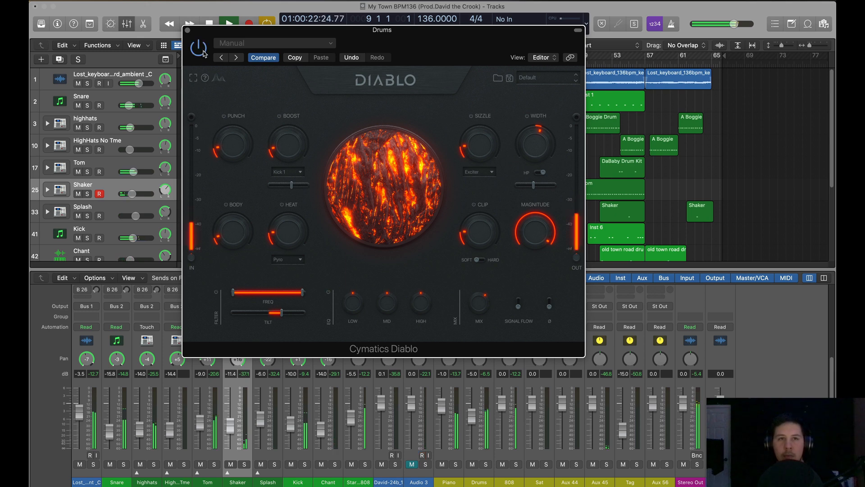
click(188, 31)
Reopen Diablo from the Drums bus and look through its factory presets without loading one
scroll(485, 331, up, 5)
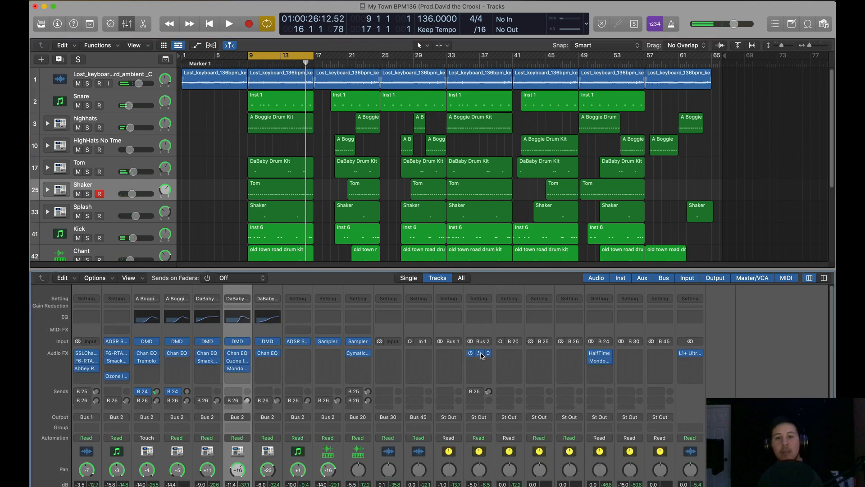
click(480, 354)
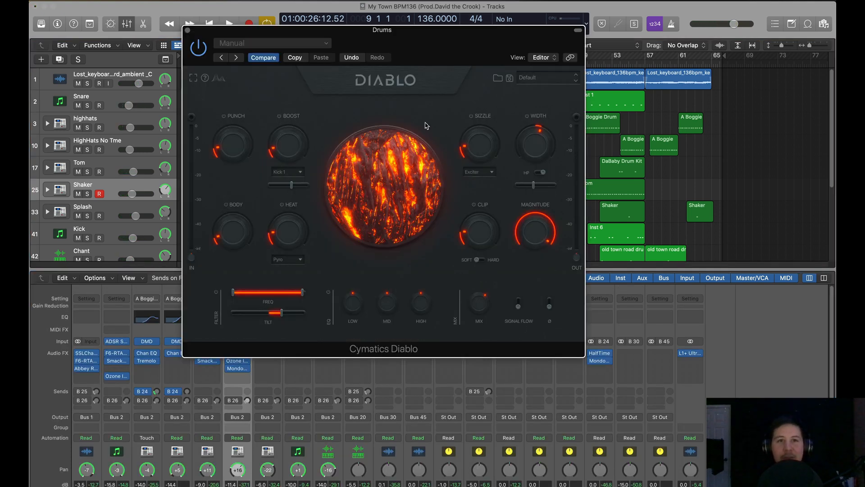
click(525, 77)
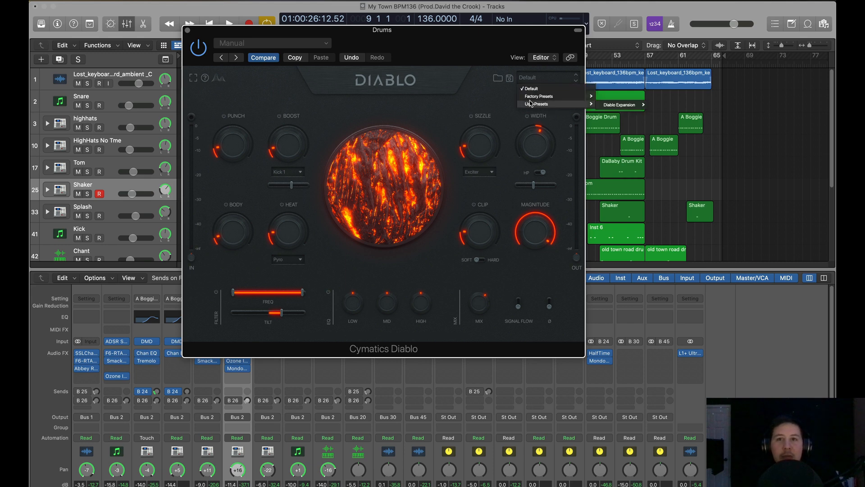
mouse_move(537, 97)
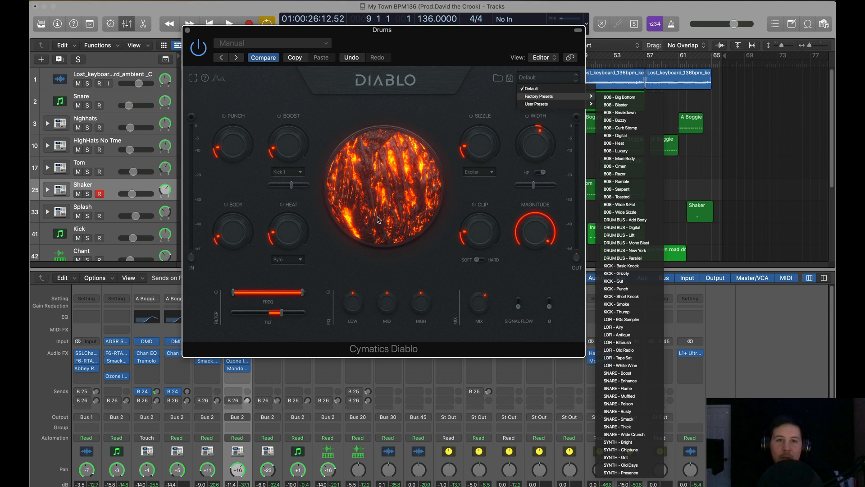
click(364, 223)
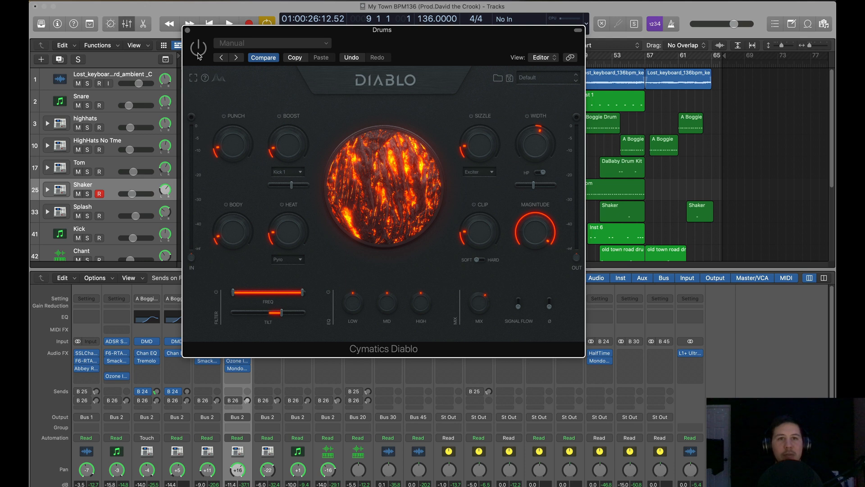
Play the loop with Diablo bypassed and again with it enabled, stop playback, and close the plug-in window
key(space)
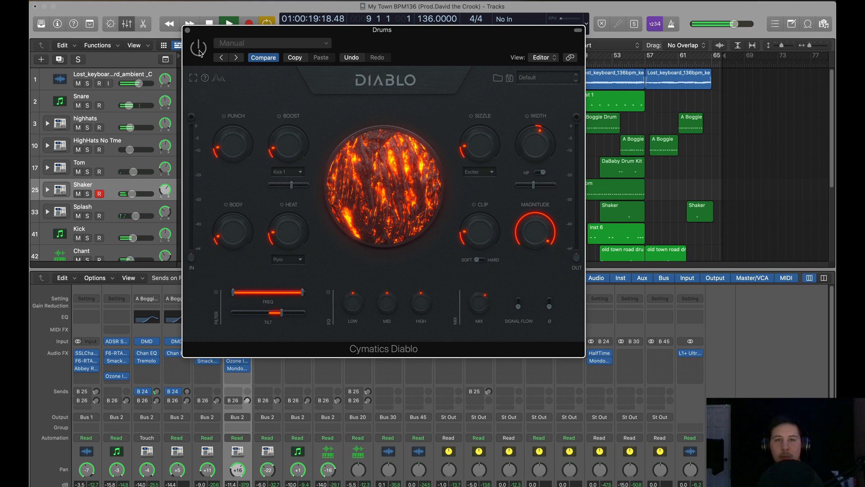
key(space)
key(space)
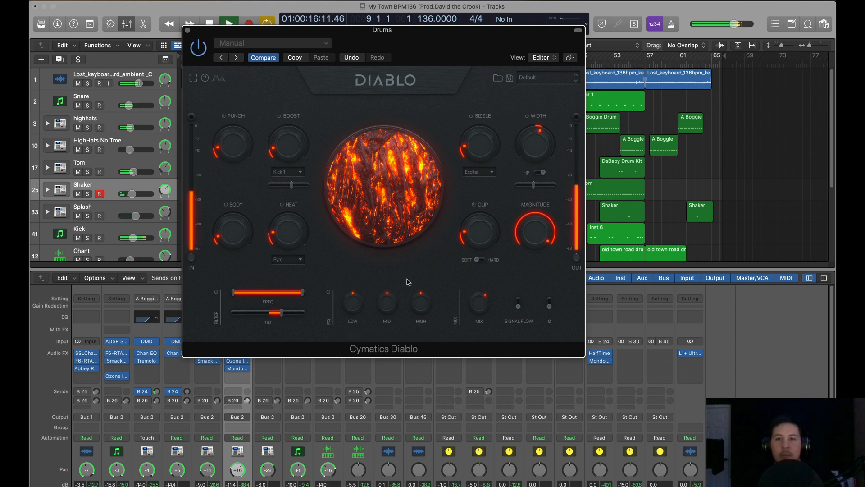
mouse_move(473, 298)
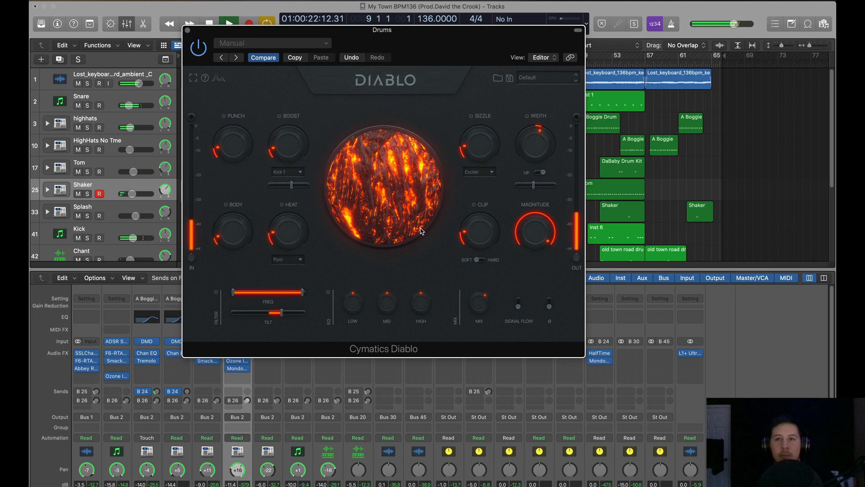
key(space)
click(188, 31)
Open Vortex on the StarBrust 808 track and cycle through its four modes, ending on the purple one
scroll(336, 248, down, 3)
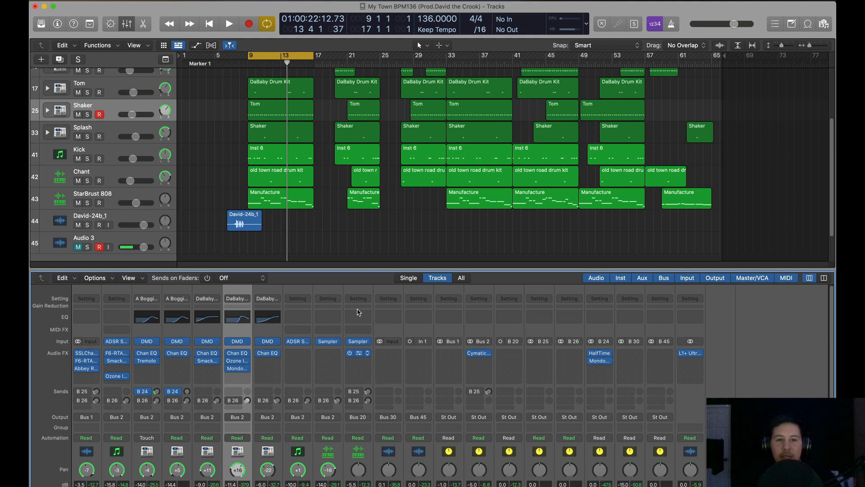
drag(199, 210, 209, 209)
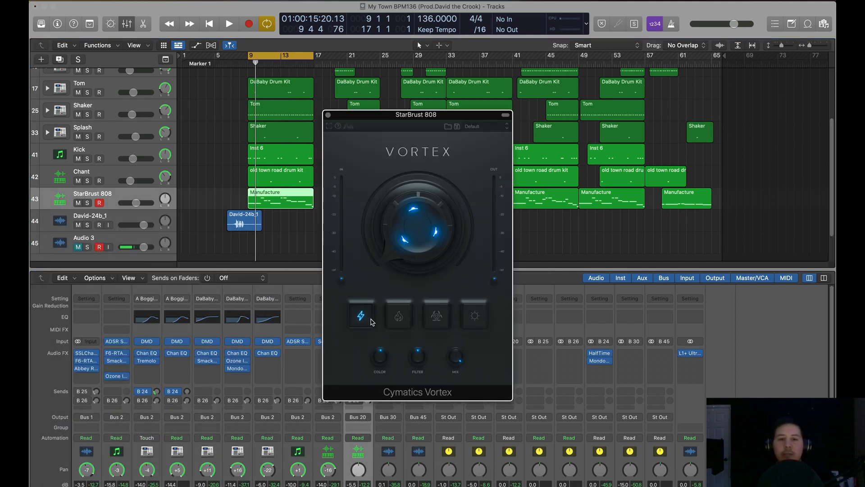
click(397, 318)
click(434, 321)
click(477, 321)
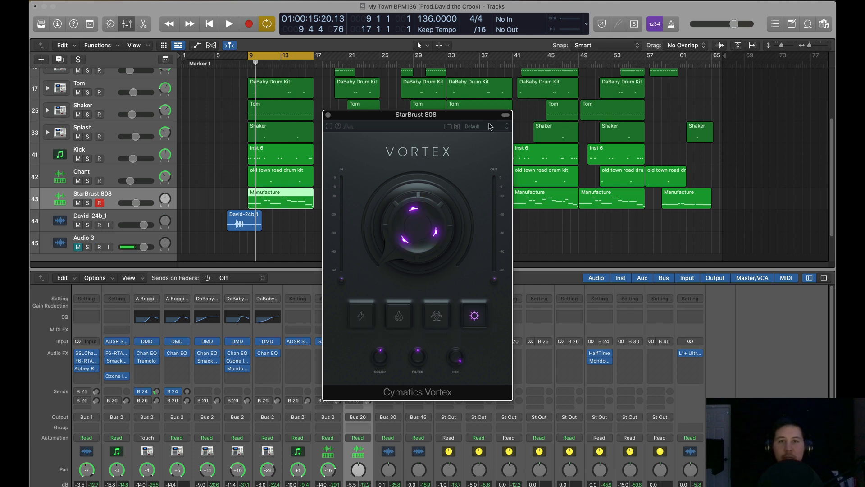
Load Vortex's 808 - Alien factory preset, start playback, and solo the StarBrust 808 track
click(493, 126)
mouse_move(488, 143)
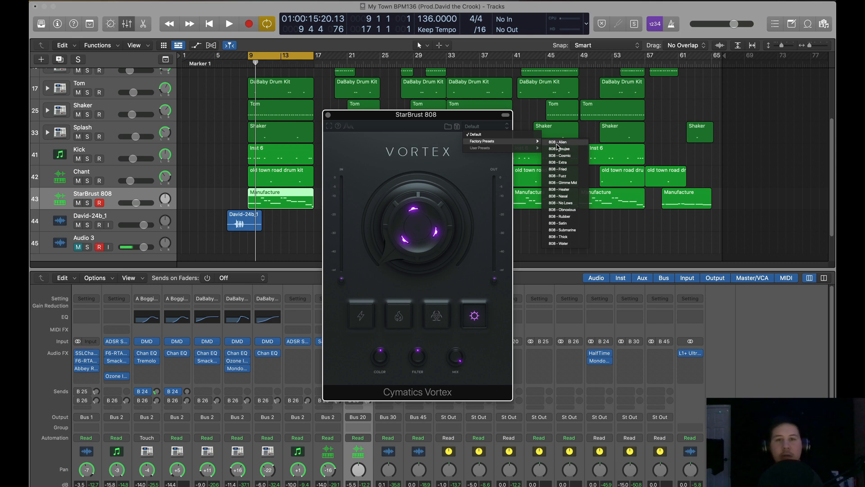
click(558, 143)
key(space)
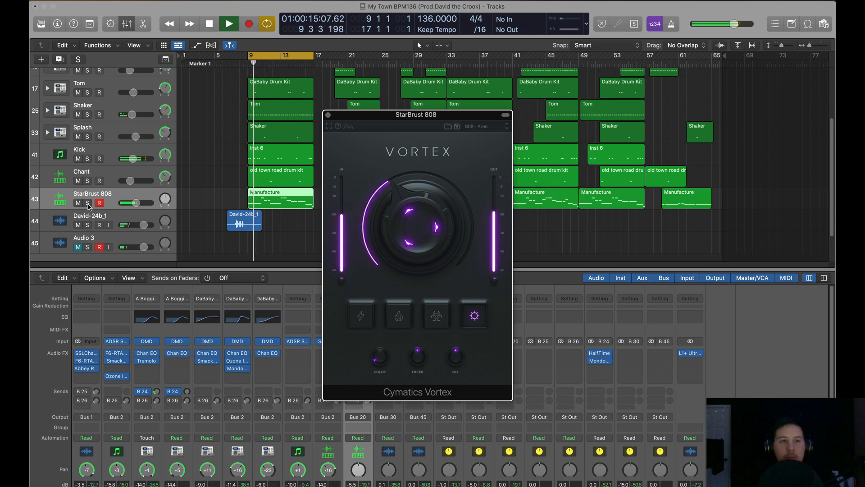
click(87, 204)
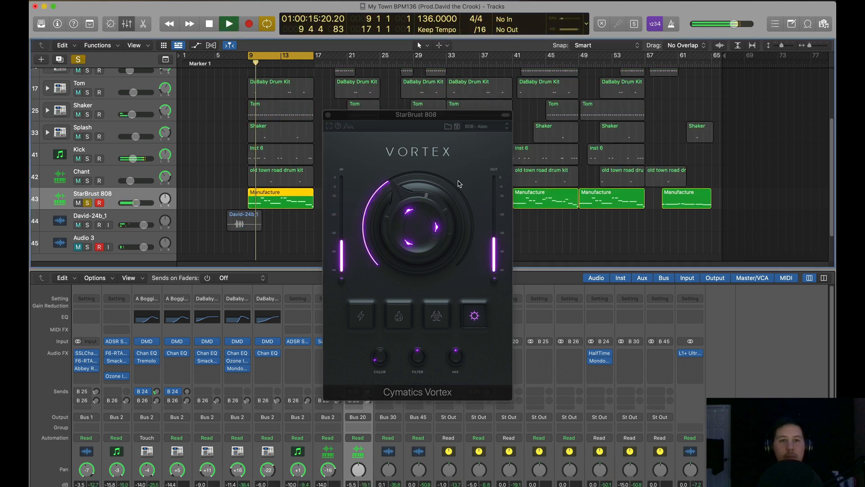
Audition Vortex's factory 808 presets from Boujee through Nasal on the soloed 808
click(506, 129)
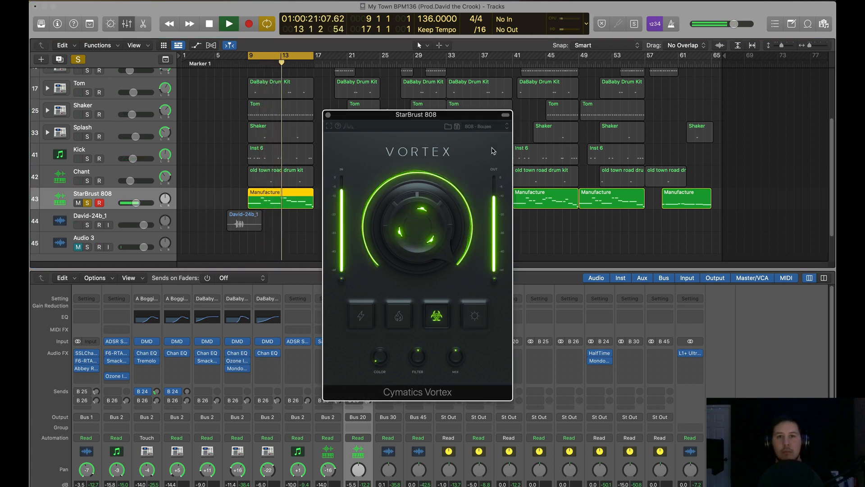
click(507, 129)
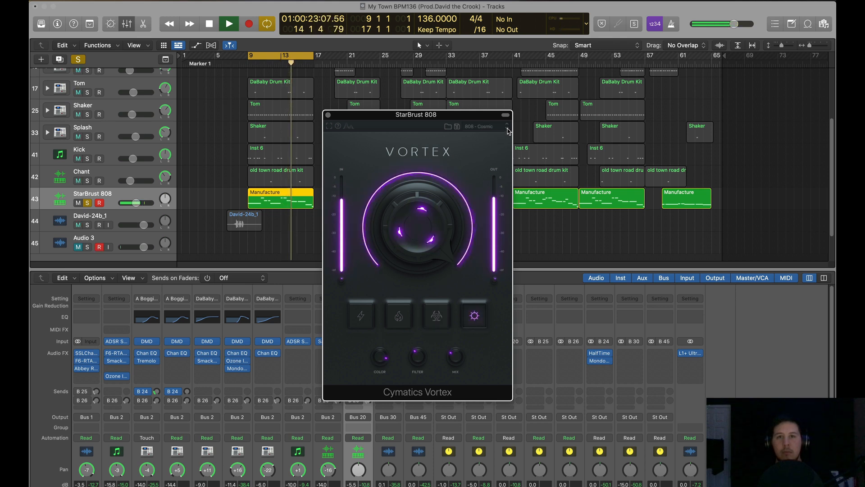
click(507, 129)
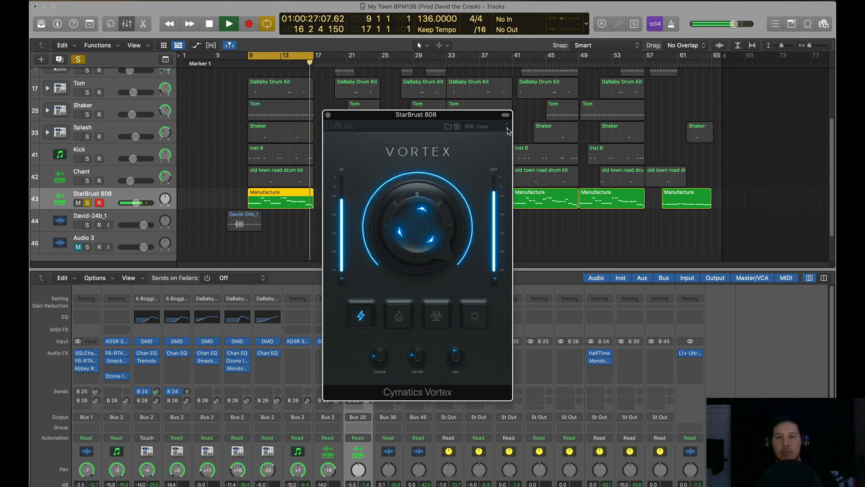
click(508, 131)
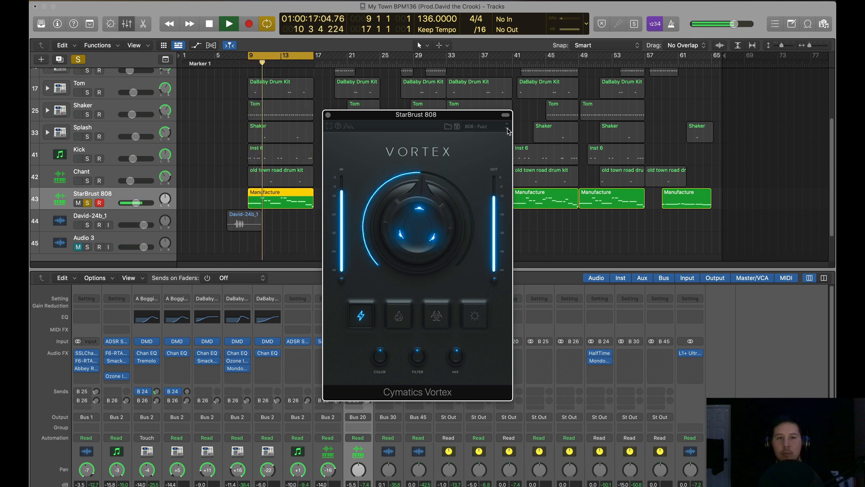
click(507, 131)
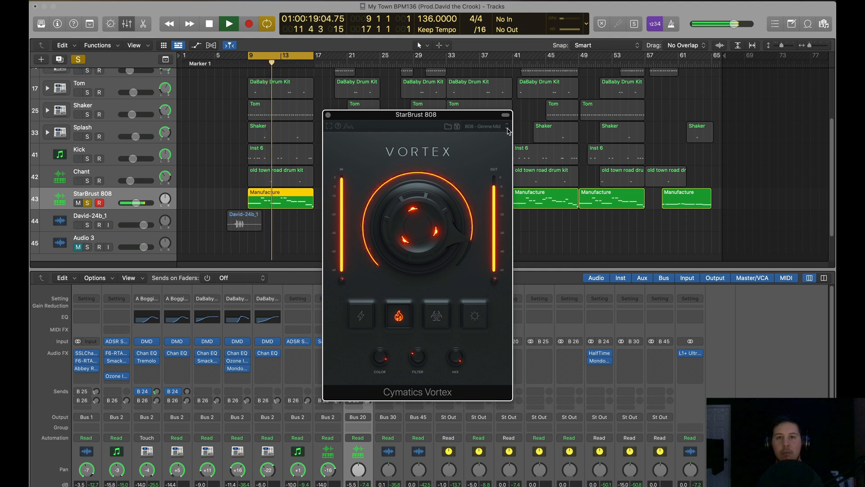
click(508, 130)
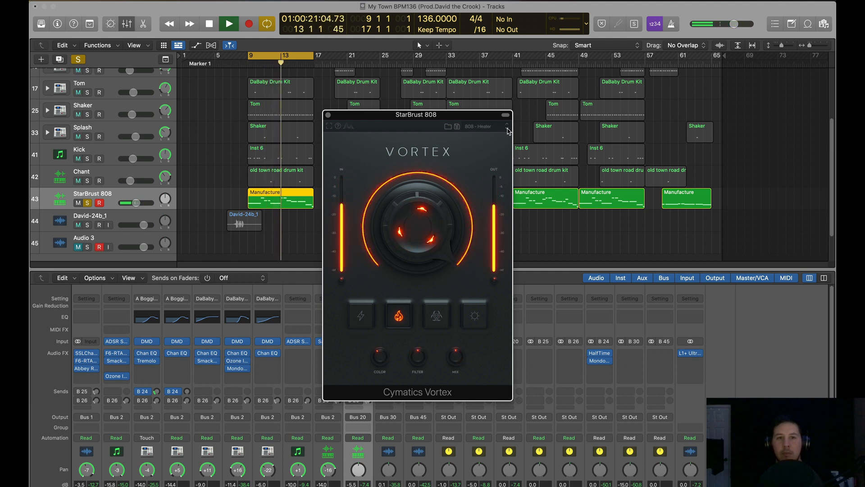
click(507, 129)
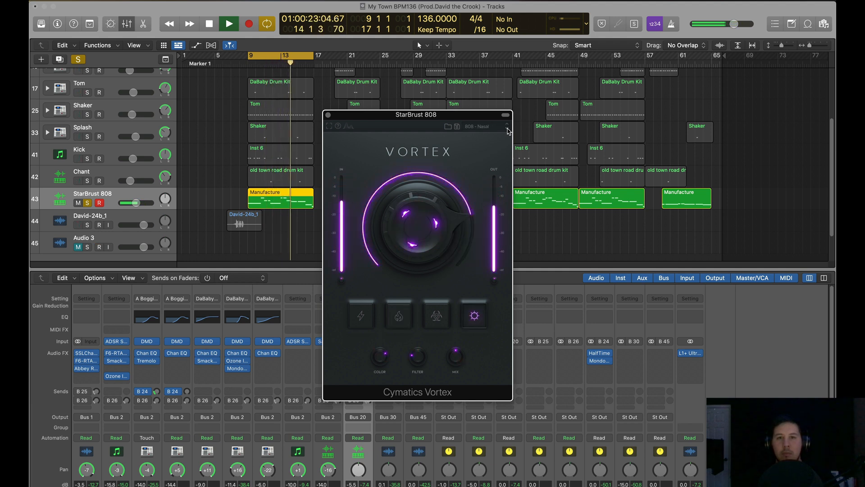
Audition the remaining Vortex 808 presets from No Lows through Water during playback
click(507, 127)
mouse_move(518, 141)
click(563, 203)
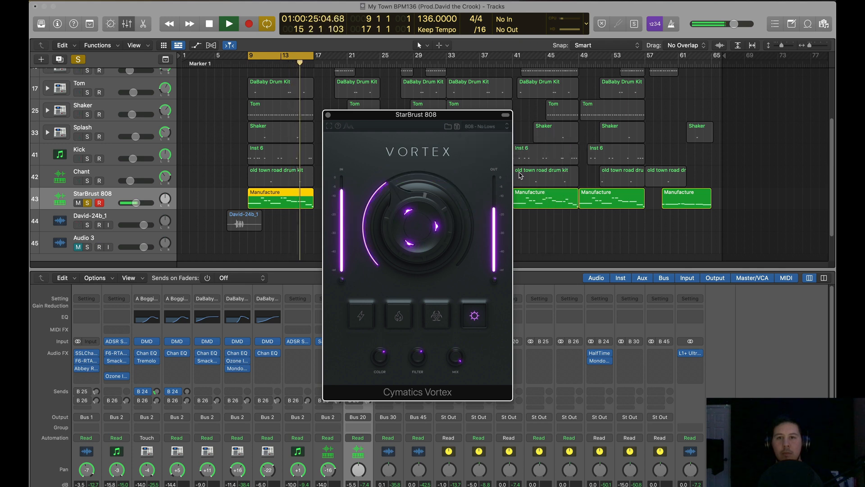
click(507, 131)
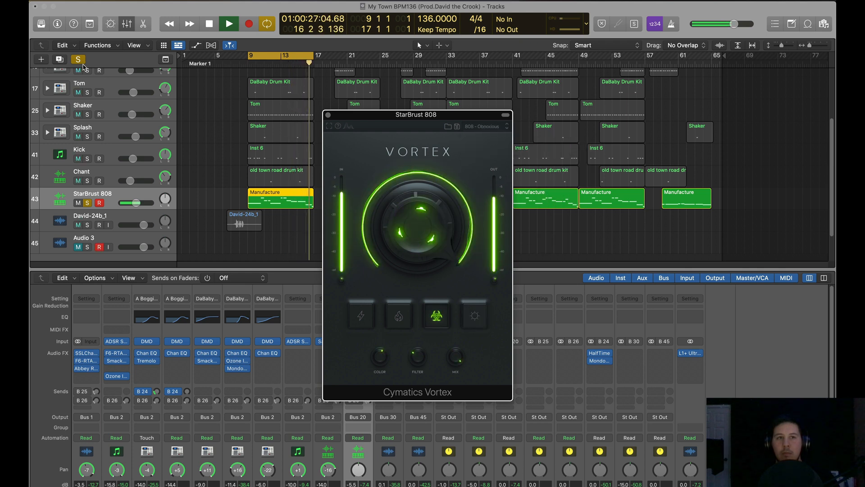
click(508, 129)
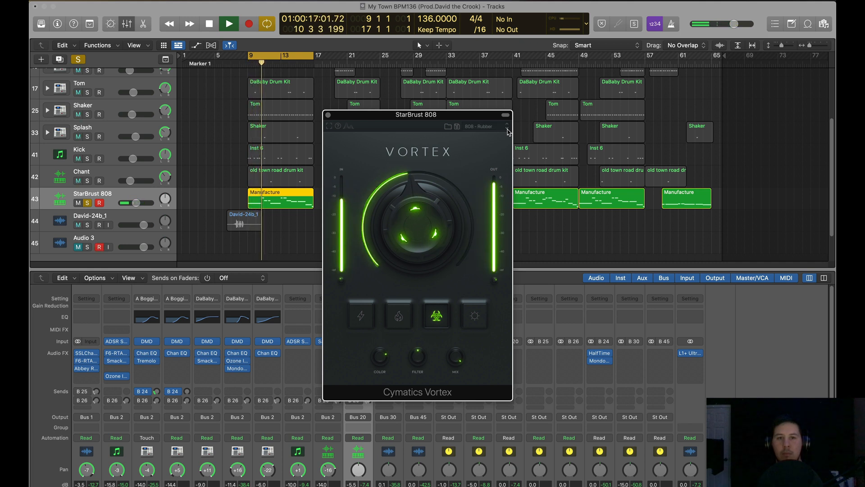
click(508, 130)
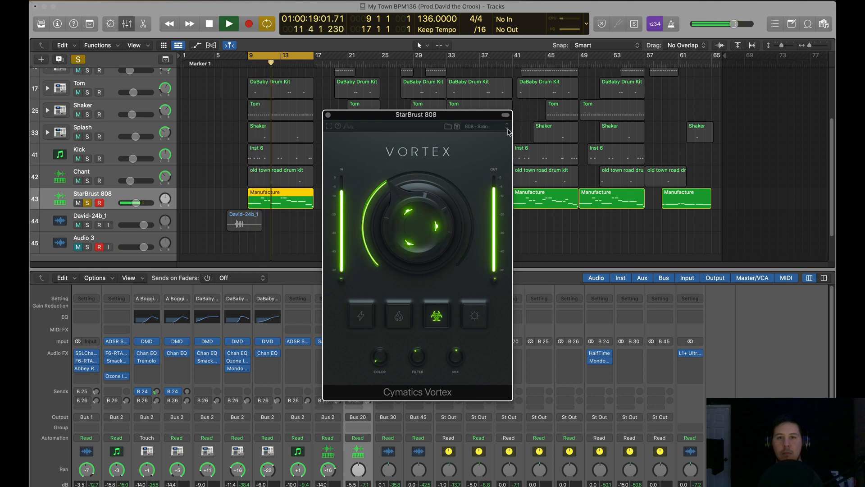
click(508, 131)
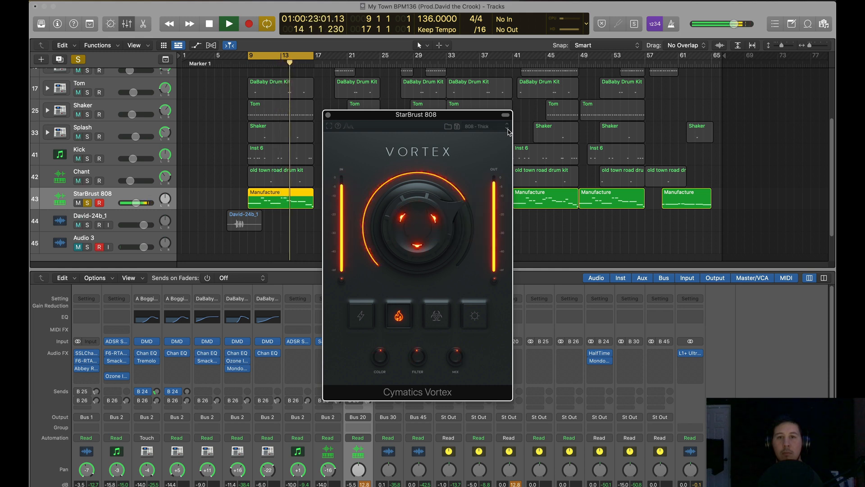
click(508, 130)
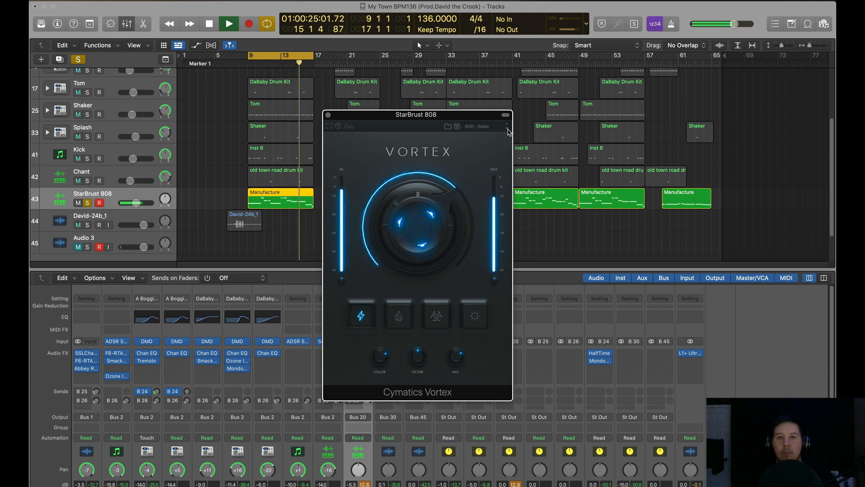
Load the 808 - Alien factory preset again and stop playback
click(479, 126)
mouse_move(482, 141)
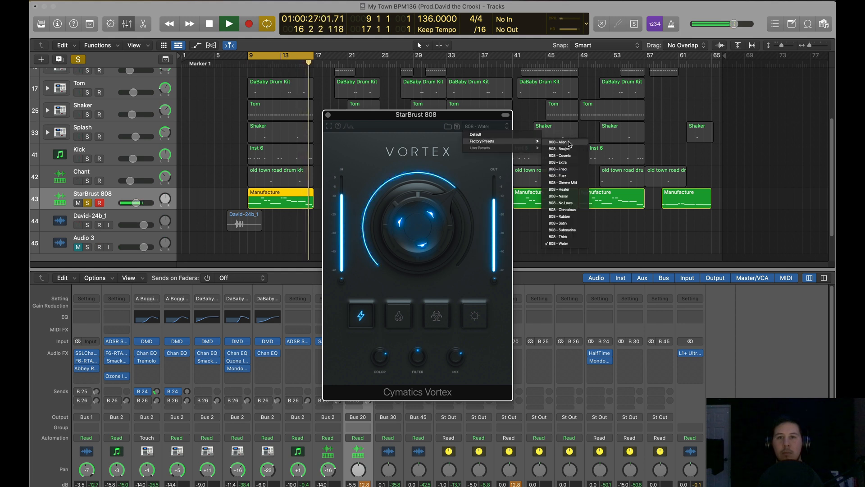
click(563, 143)
key(space)
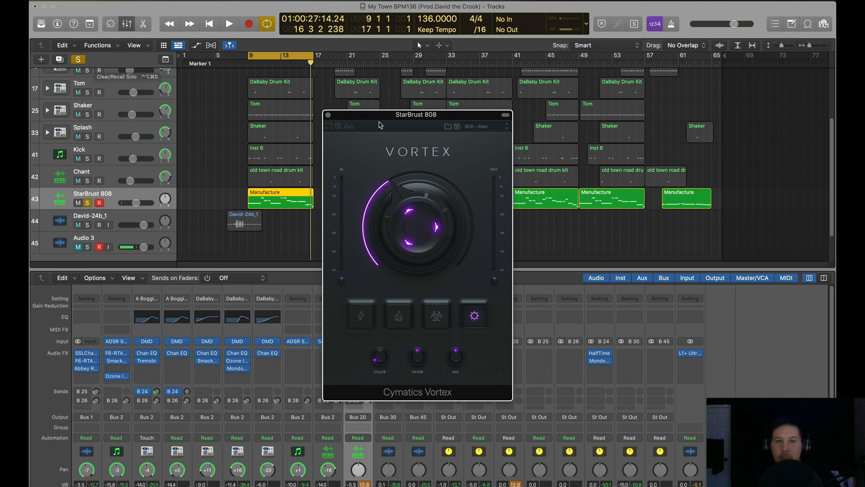
Move the Vortex window aside and look over its preset list, keeping the current preset
drag(382, 119, 423, 131)
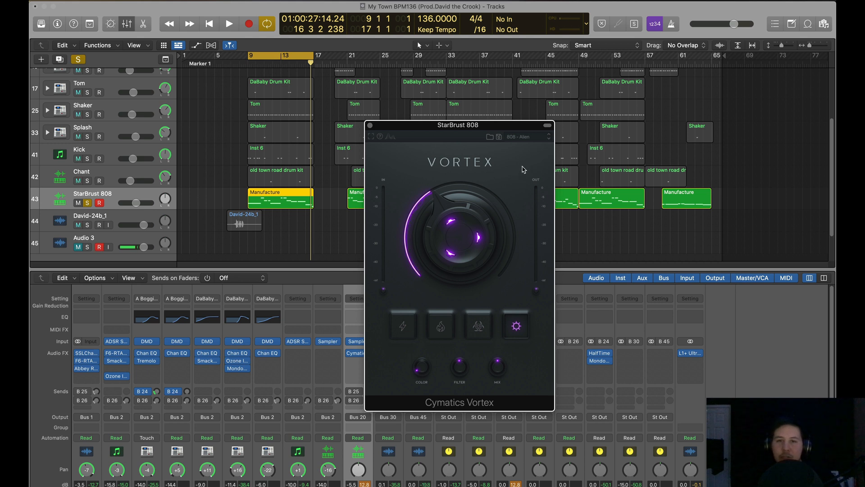
click(525, 138)
click(405, 165)
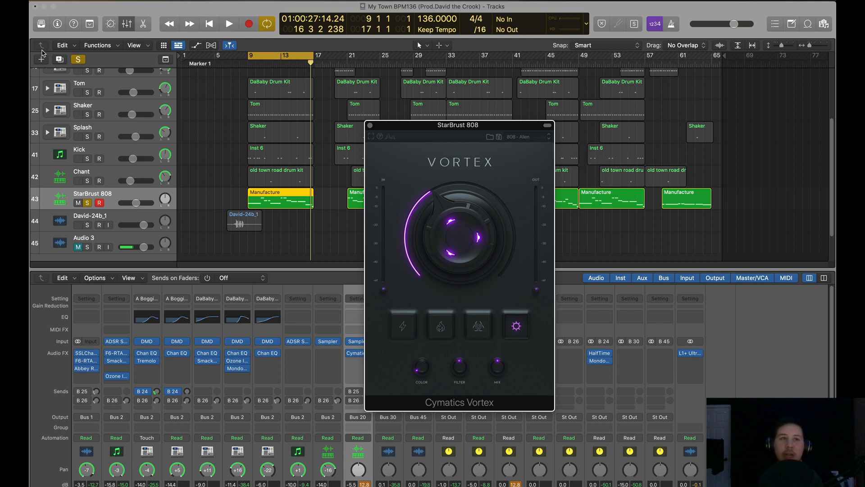
Turn off soloing, play the full beat and load Vortex's 808 - Boujee factory preset
click(79, 60)
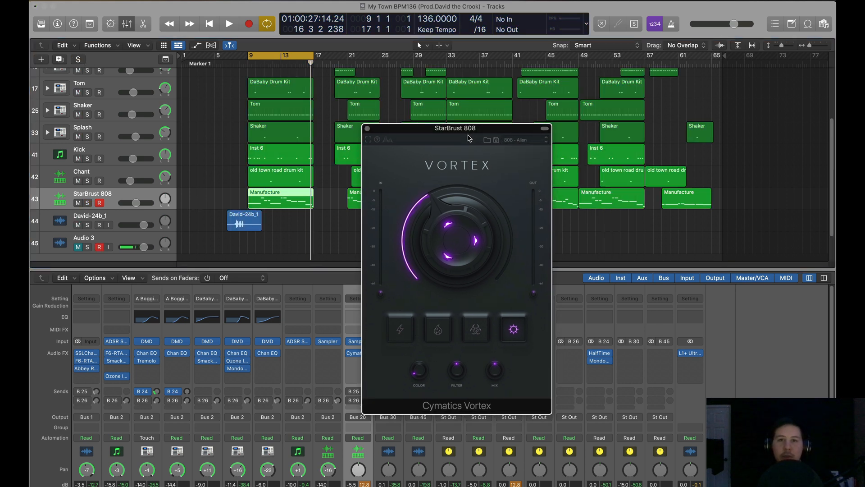
drag(476, 126, 436, 86)
scroll(513, 108, up, 2)
key(space)
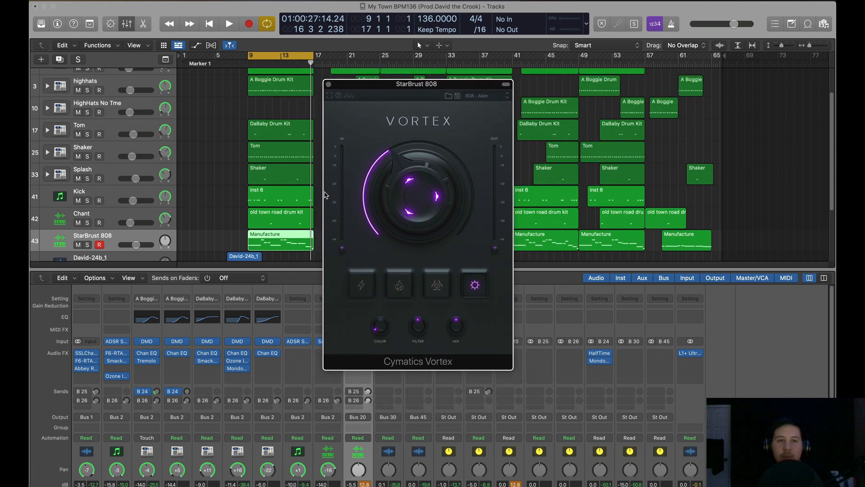
click(508, 96)
mouse_move(518, 111)
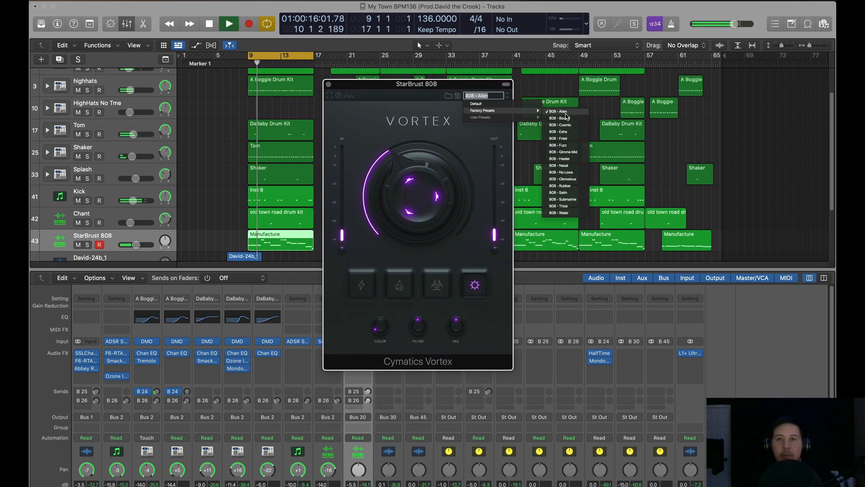
click(561, 120)
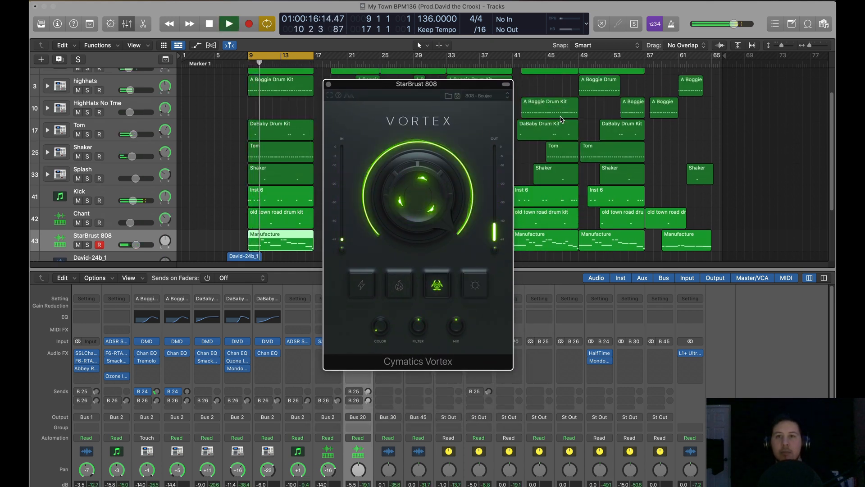
Audition Vortex's factory presets from 808 - Cosmic through 808 - Heater on the 808 within the full beat
click(508, 98)
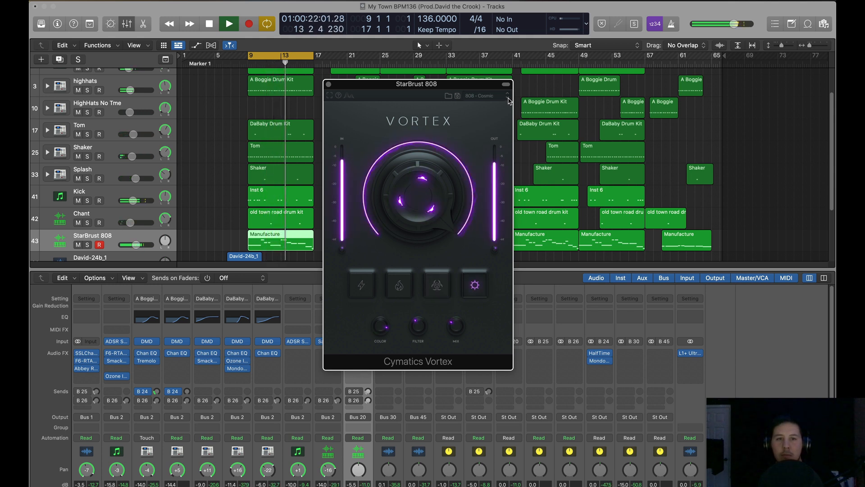
click(509, 100)
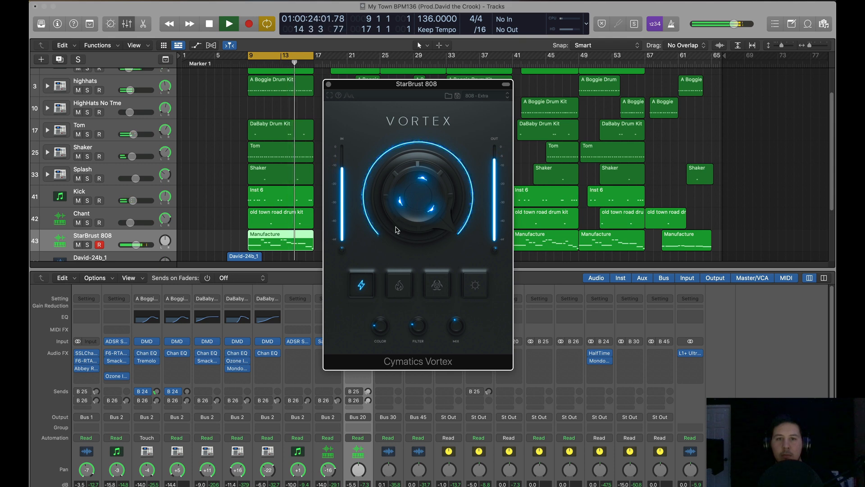
scroll(367, 417, down, 5)
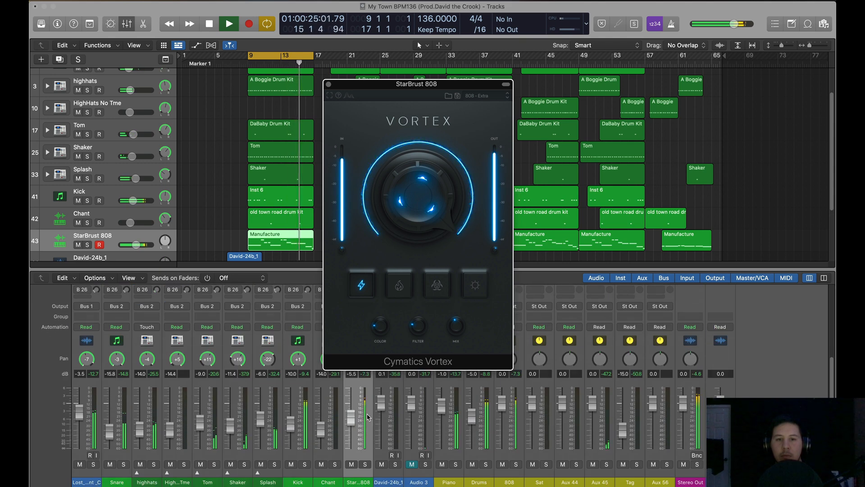
click(508, 99)
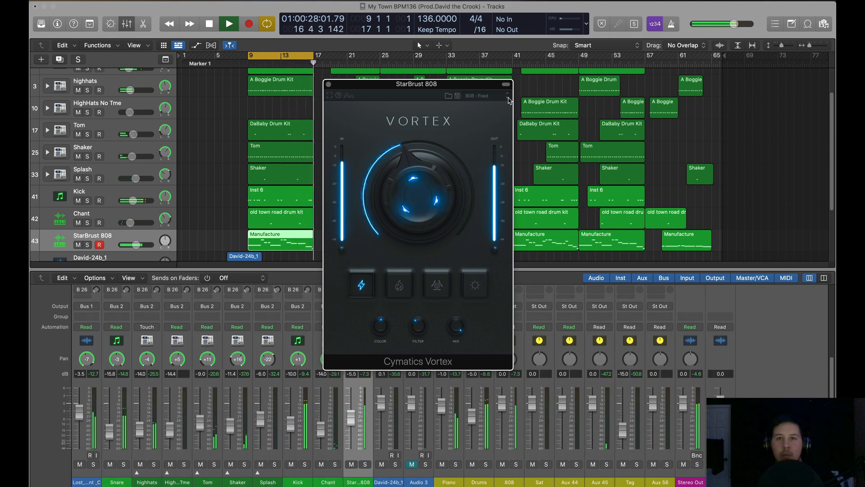
click(508, 100)
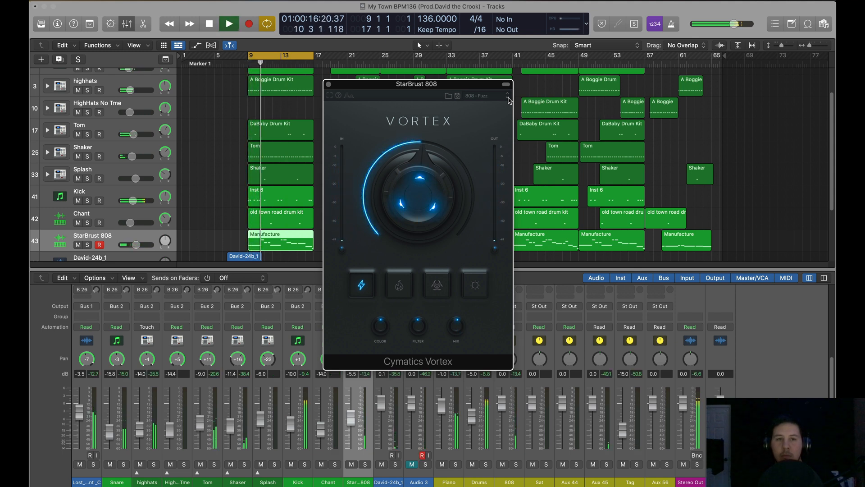
click(509, 99)
click(508, 100)
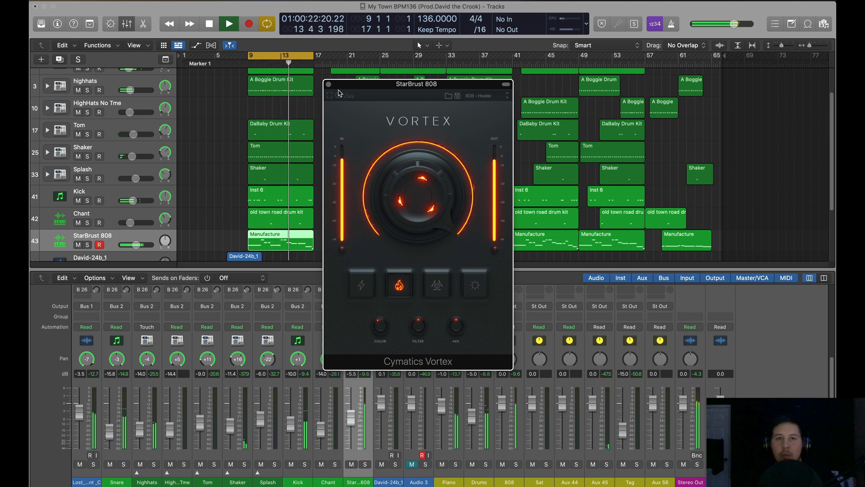
Show the plug-in window's header controls and compare the 808 with Vortex bypassed and re-enabled
click(506, 85)
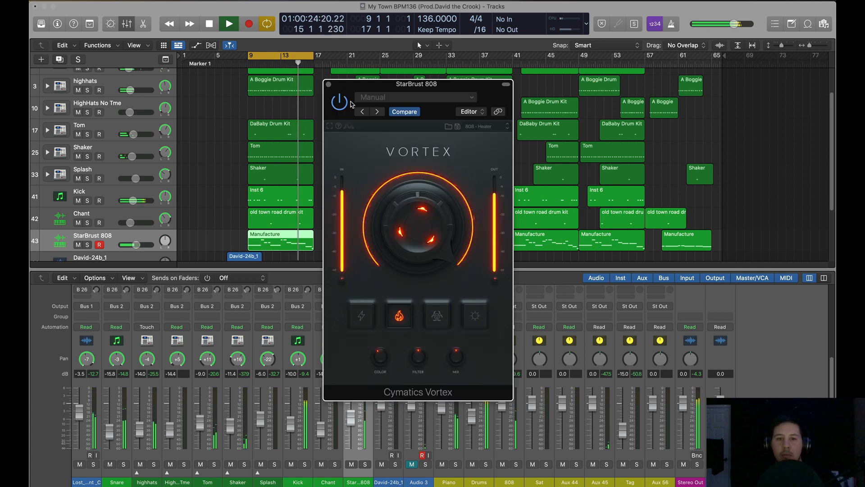
drag(403, 80, 482, 67)
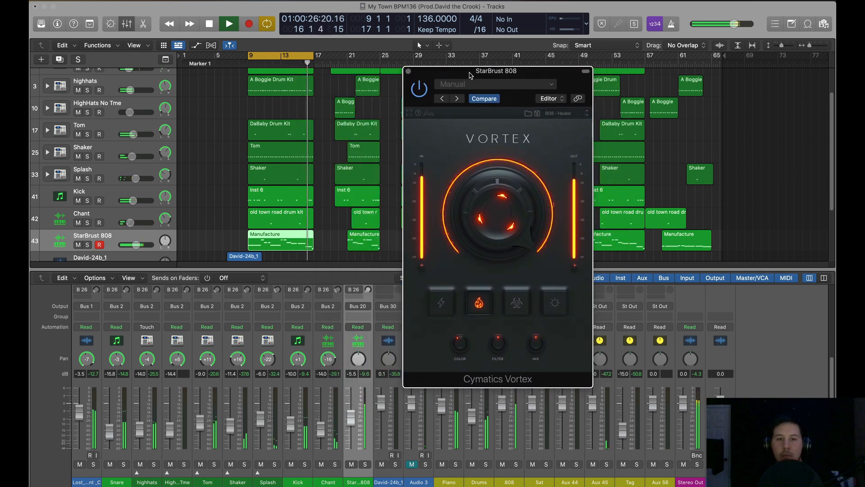
click(420, 89)
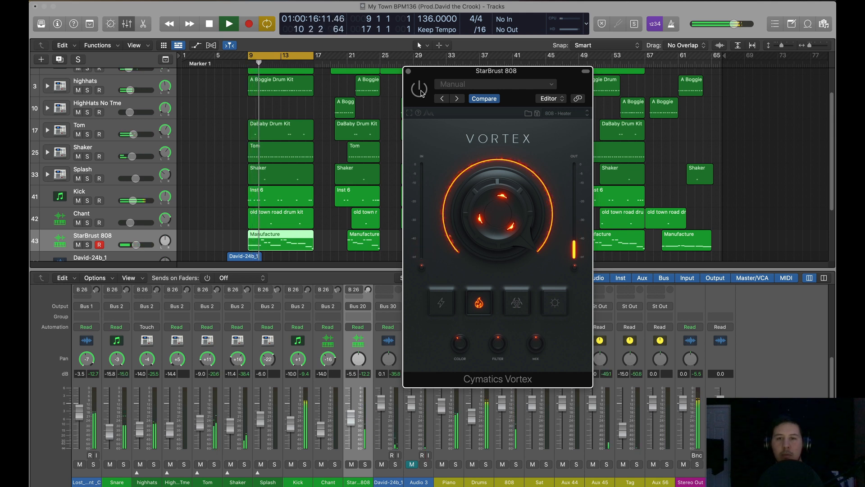
click(419, 88)
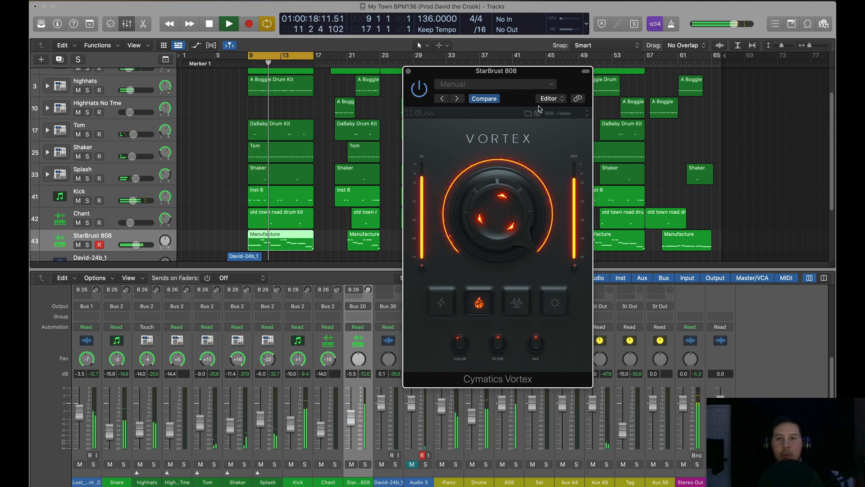
Advance Vortex to the 808 - Rubber preset and lower the StarBrust 808 channel fader to -8.8 dB
click(587, 117)
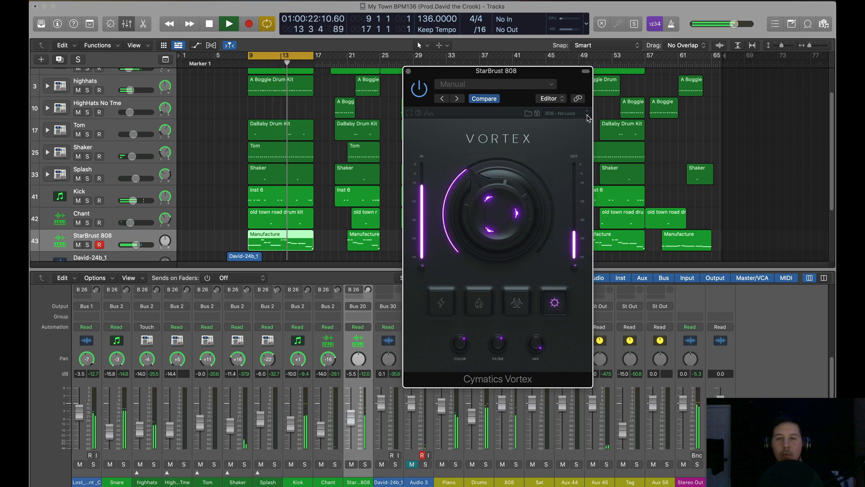
click(588, 117)
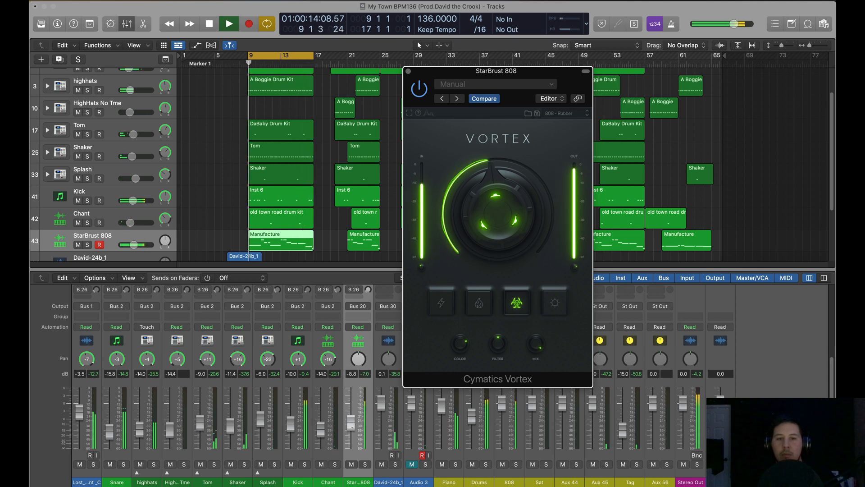
click(353, 430)
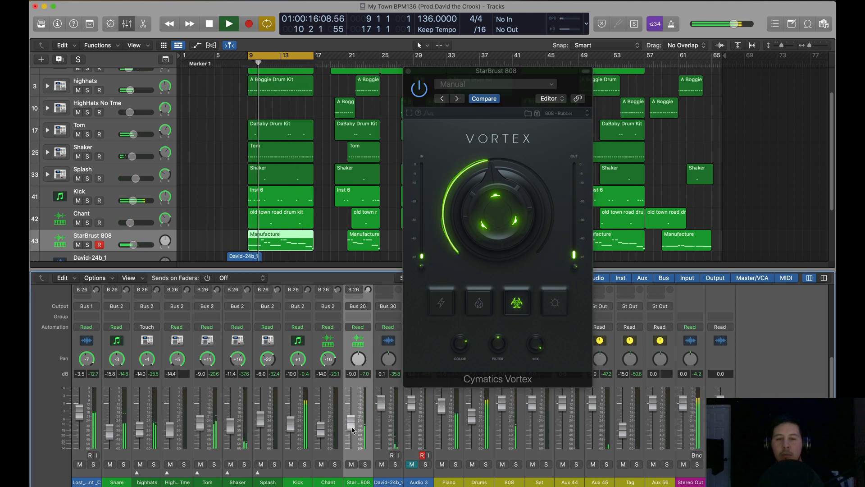
drag(353, 428, 353, 427)
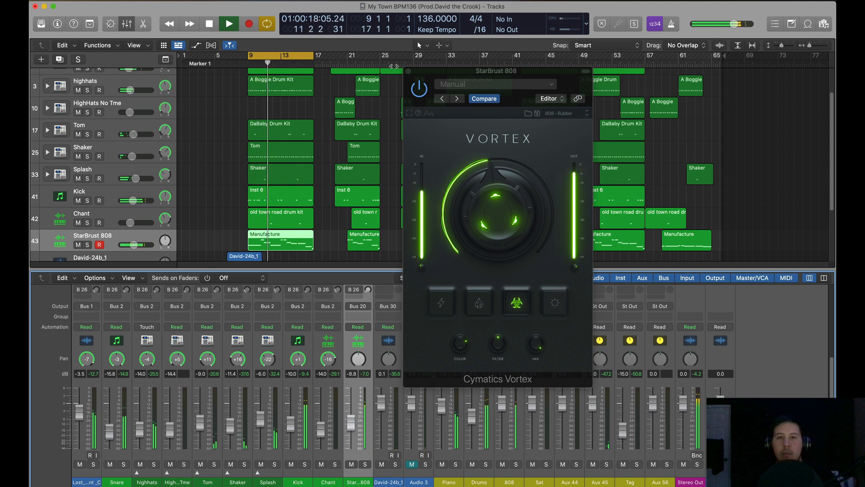
Replay the loop with the 808 - Rubber preset, then close the Vortex window and stop playback
key(space)
click(574, 115)
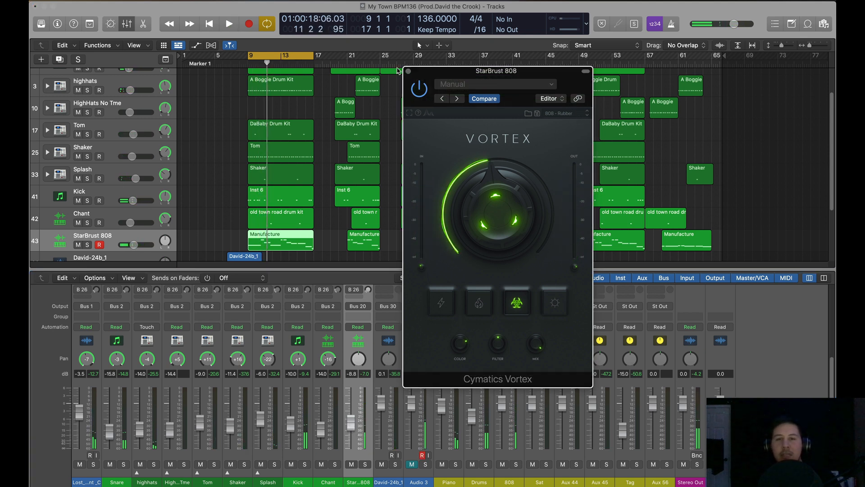
key(space)
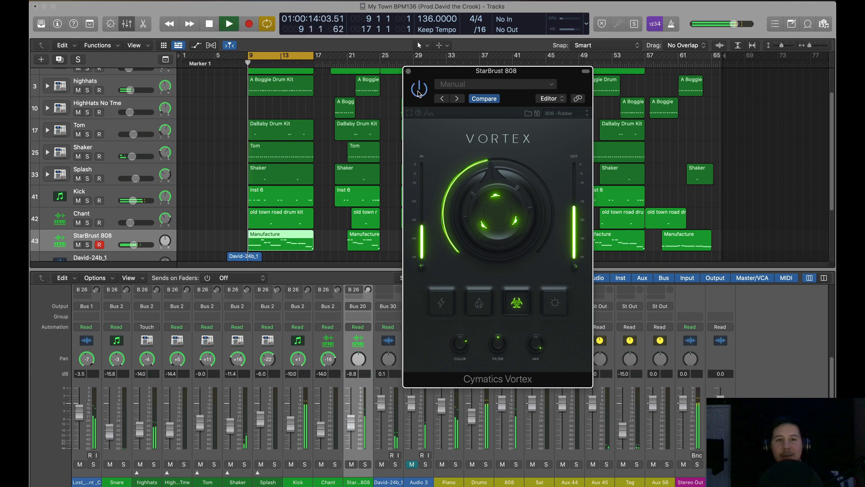
click(409, 71)
key(space)
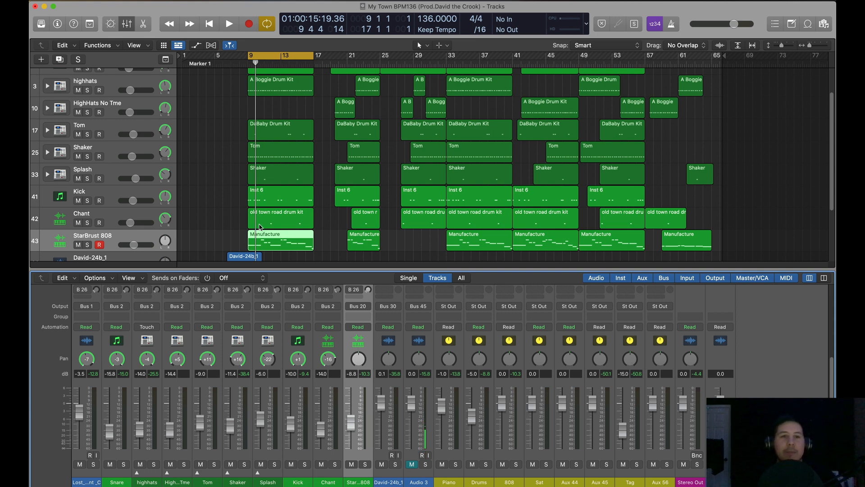
Enable Diablo on the Drums bus and Vortex on the StarBrust 808 channel during playback to compare the beat
key(space)
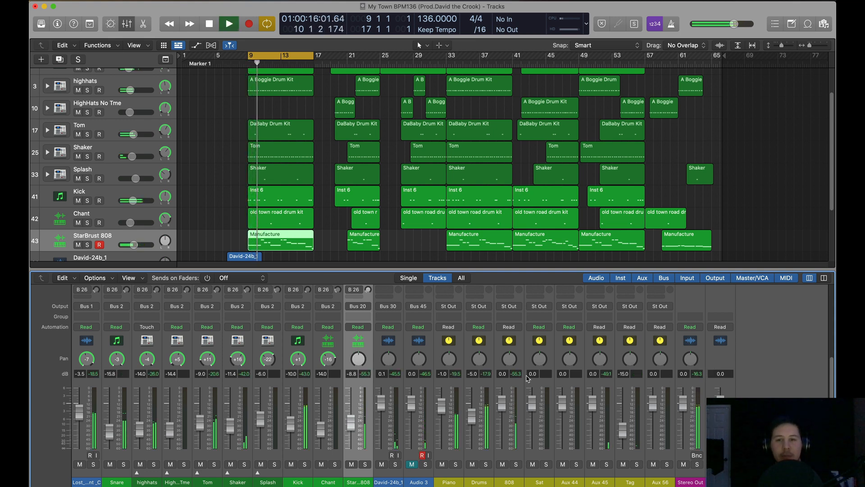
scroll(528, 378, up, 5)
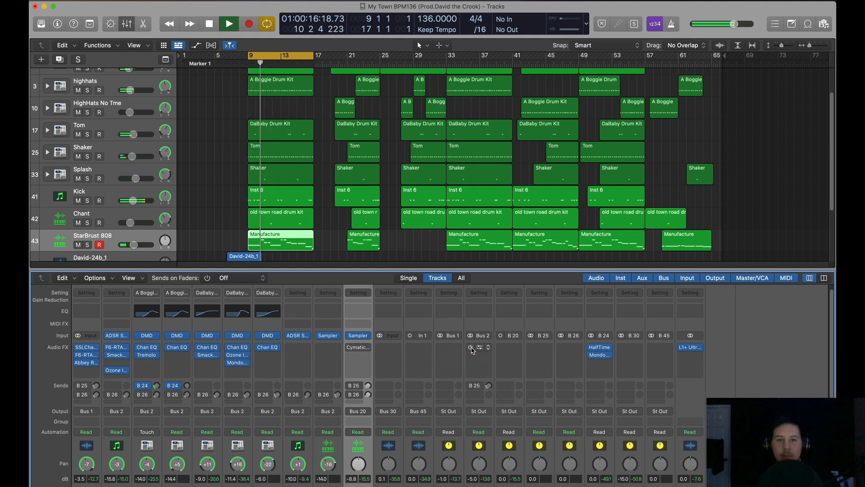
click(471, 349)
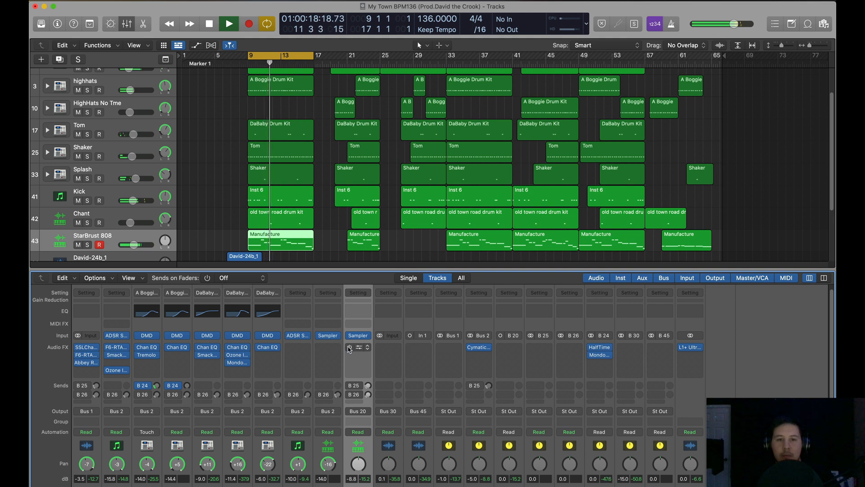
click(350, 349)
click(731, 367)
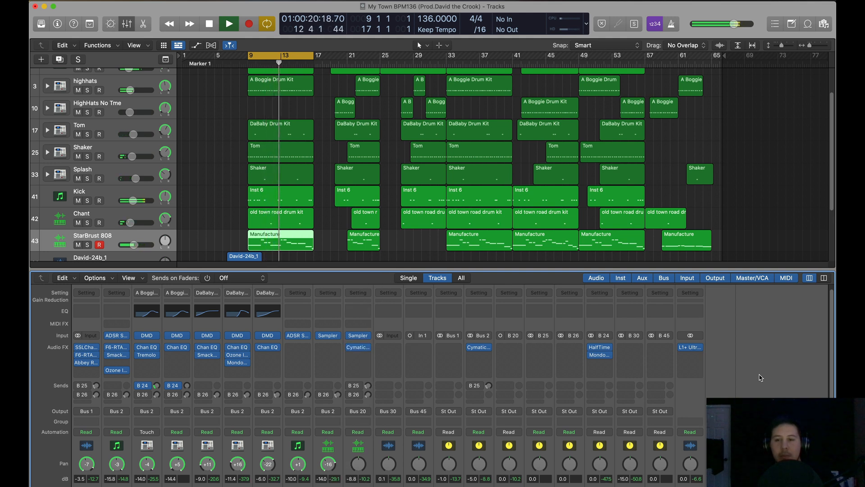
scroll(761, 377, down, 3)
key(space)
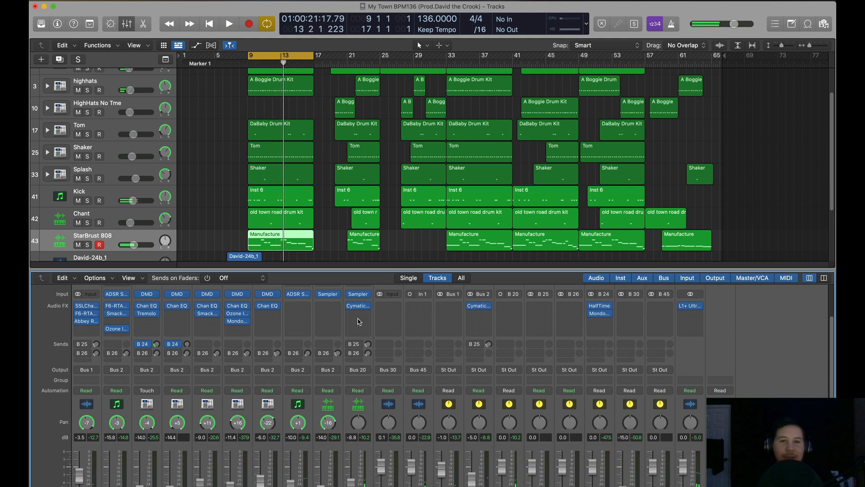
Bring up the Vortex and Diablo plug-in windows and position the Diablo window directly beside Vortex
key(v)
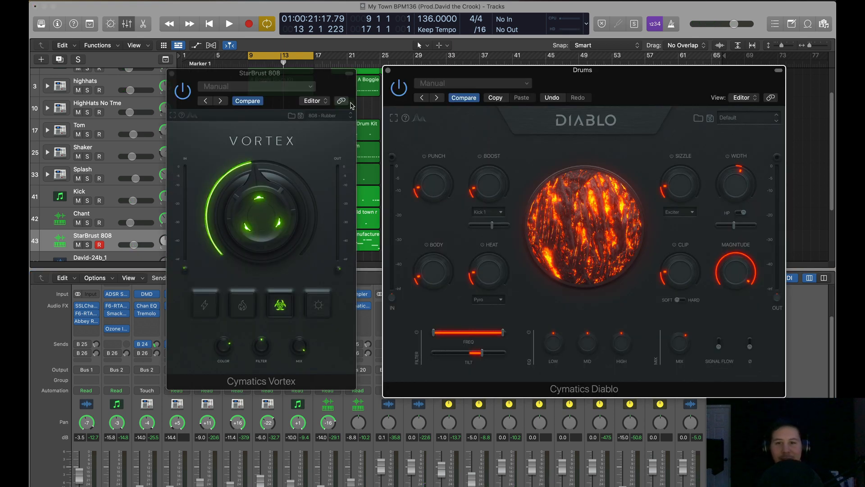
drag(592, 93, 568, 95)
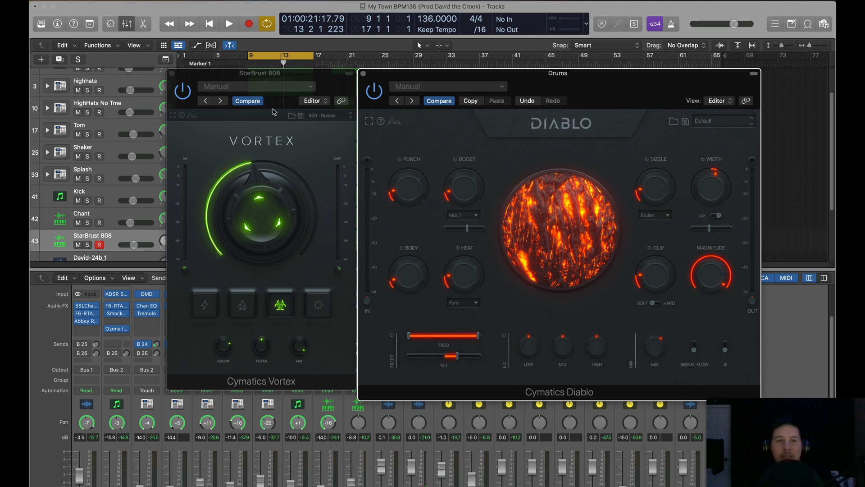
click(172, 73)
click(364, 73)
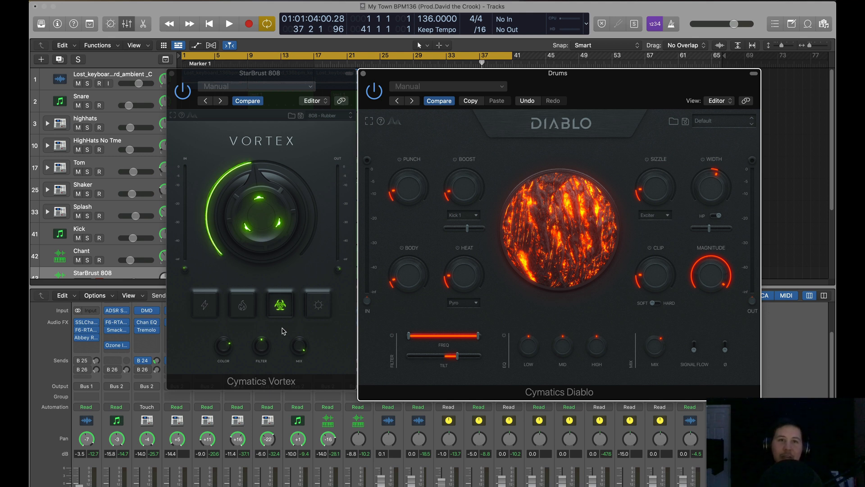
mouse_move(656, 85)
mouse_down()
mouse_move(676, 84)
mouse_move(656, 83)
mouse_up()
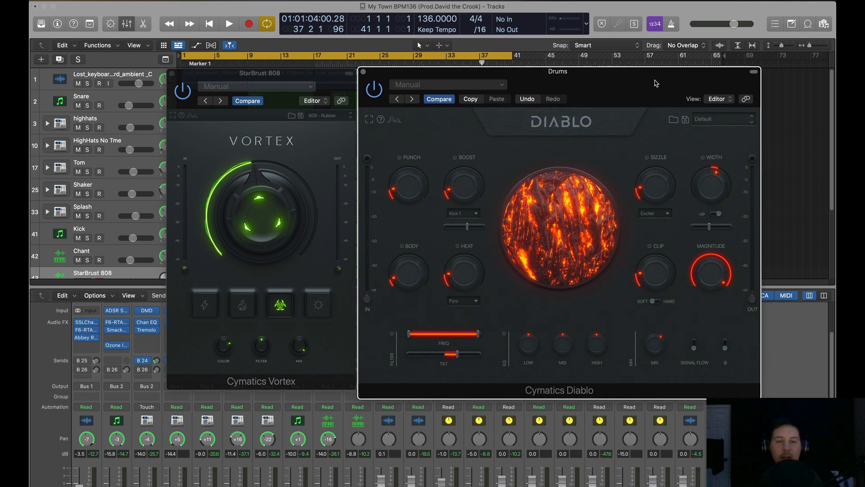
key(v)
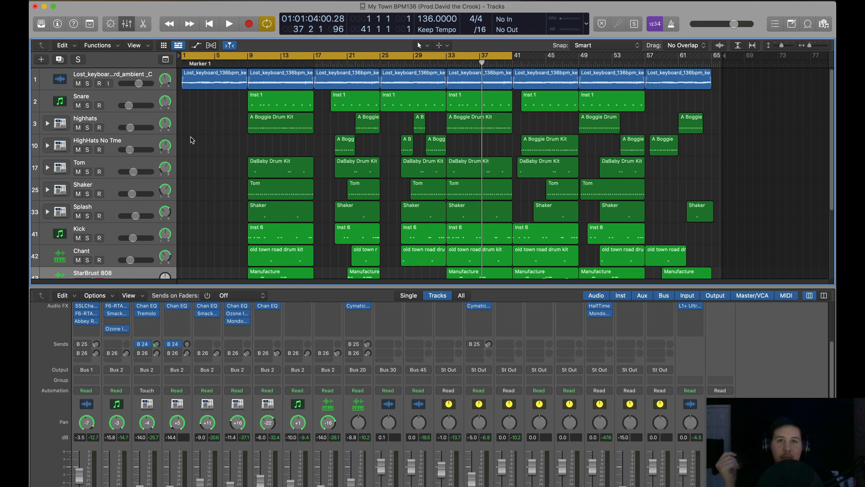
key(v)
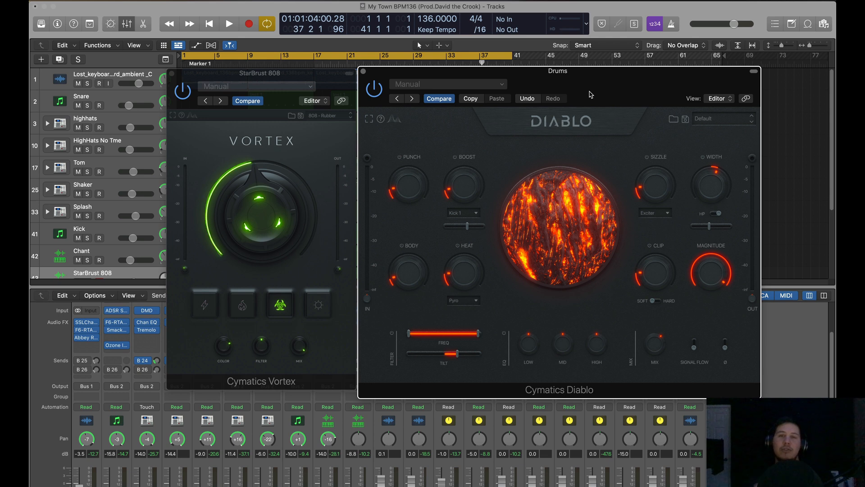